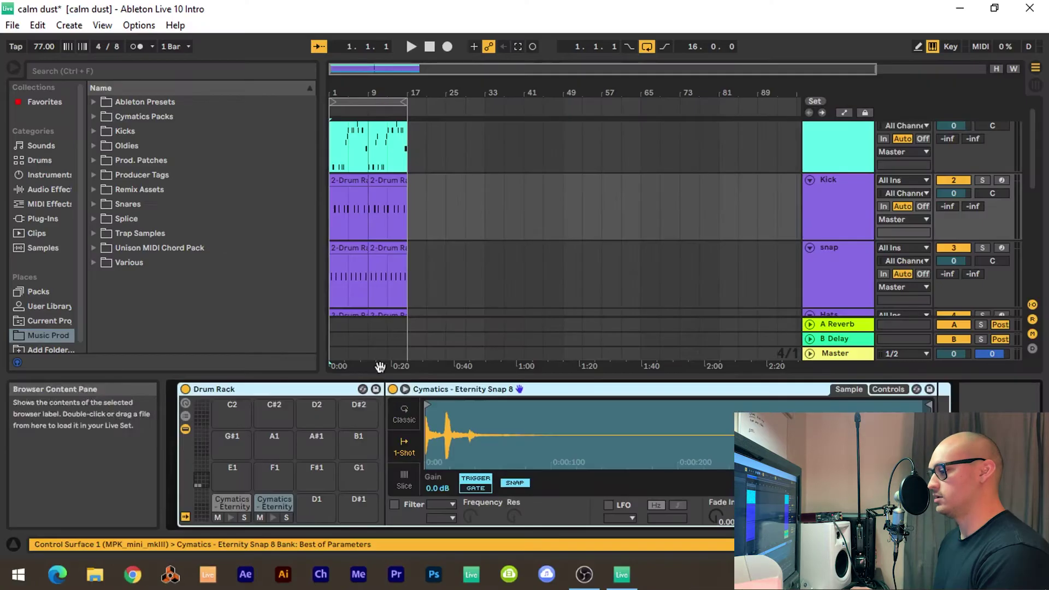
- Solo the Kick track, play back its pattern and select its first clip
key("space")
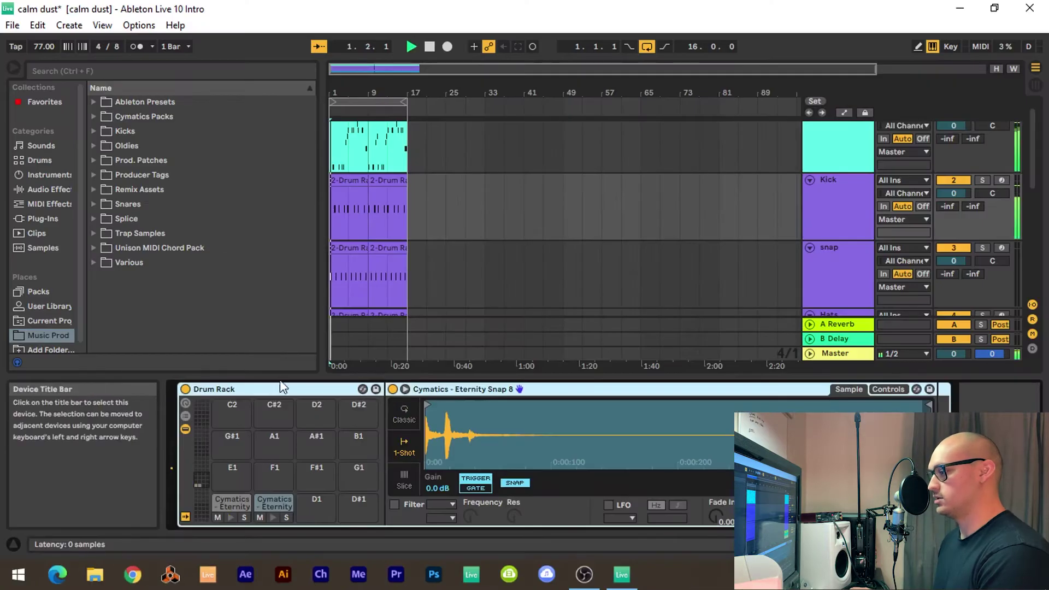
key("space")
left_click(983, 181)
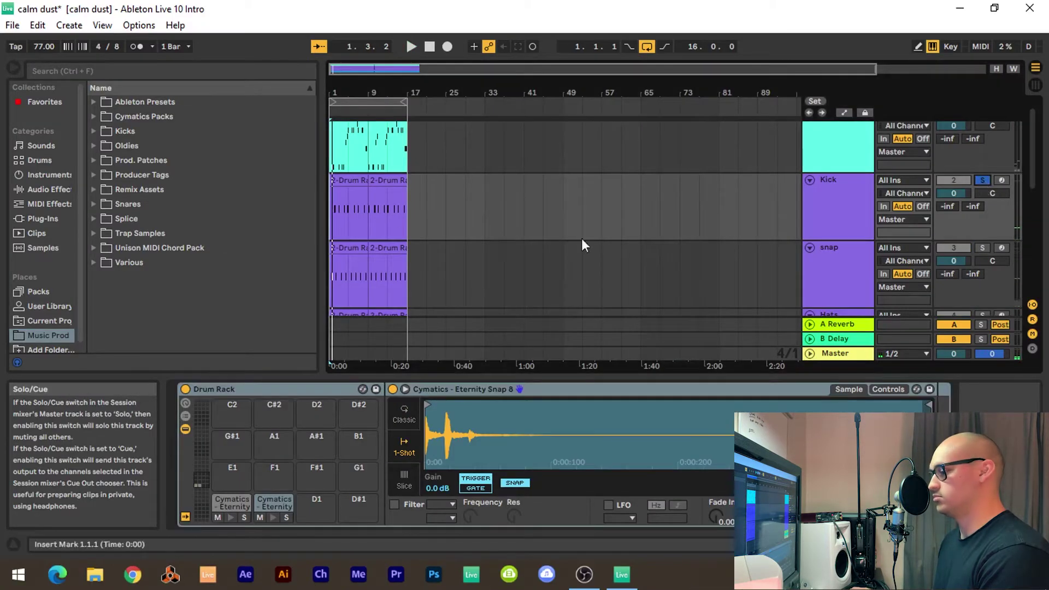
key("space")
left_click(348, 179)
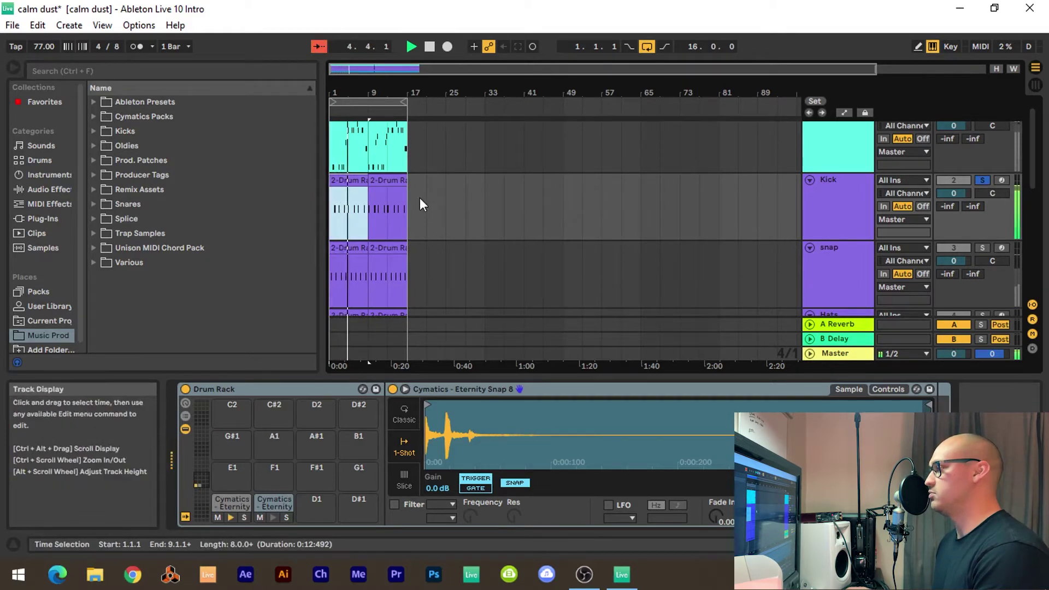
- Listen to the snap track in solo, stop playback and turn its solo off
scroll(453, 205, "down", 2)
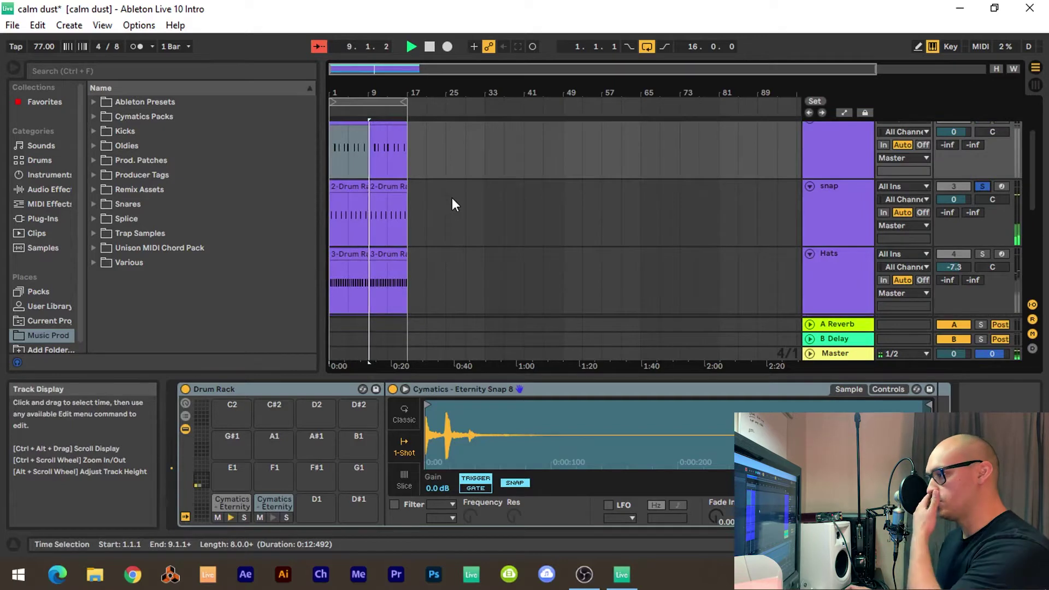
scroll(453, 199, "up", 3)
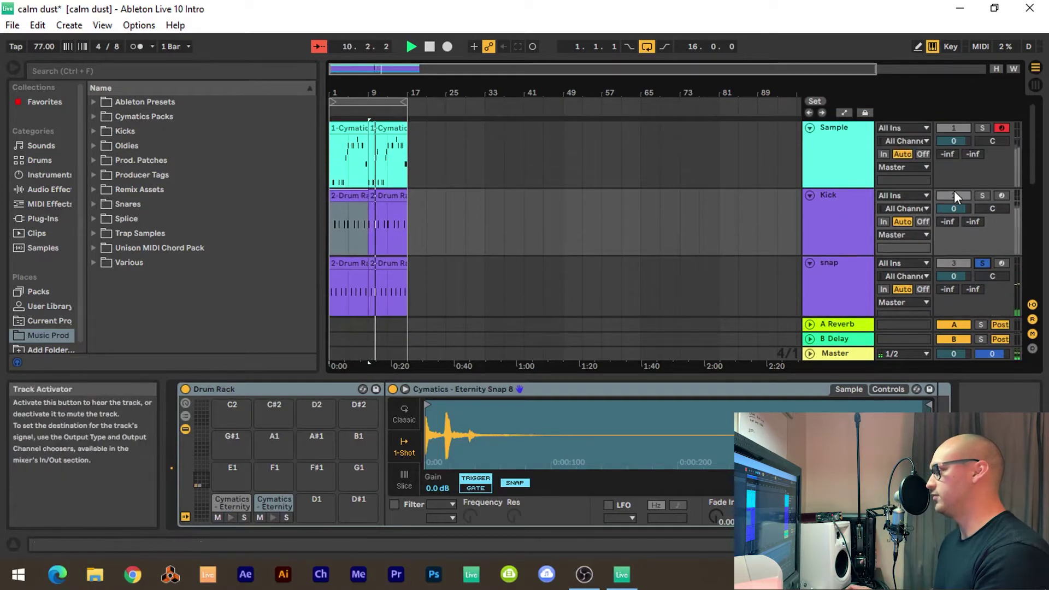
scroll(464, 216, "down", 3)
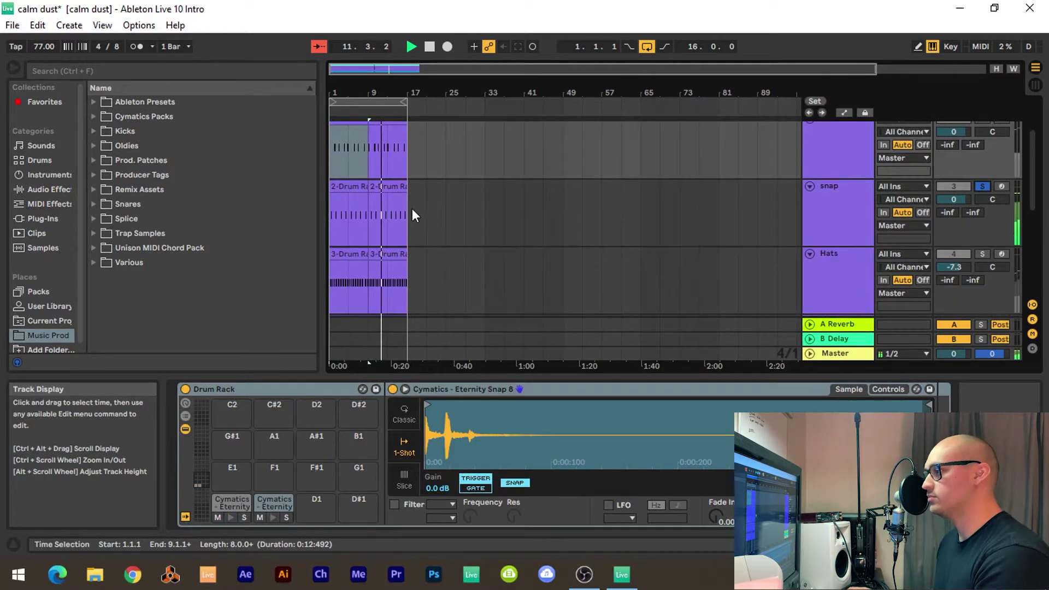
scroll(412, 213, "down", 1)
key("space")
scroll(884, 213, "up", 2)
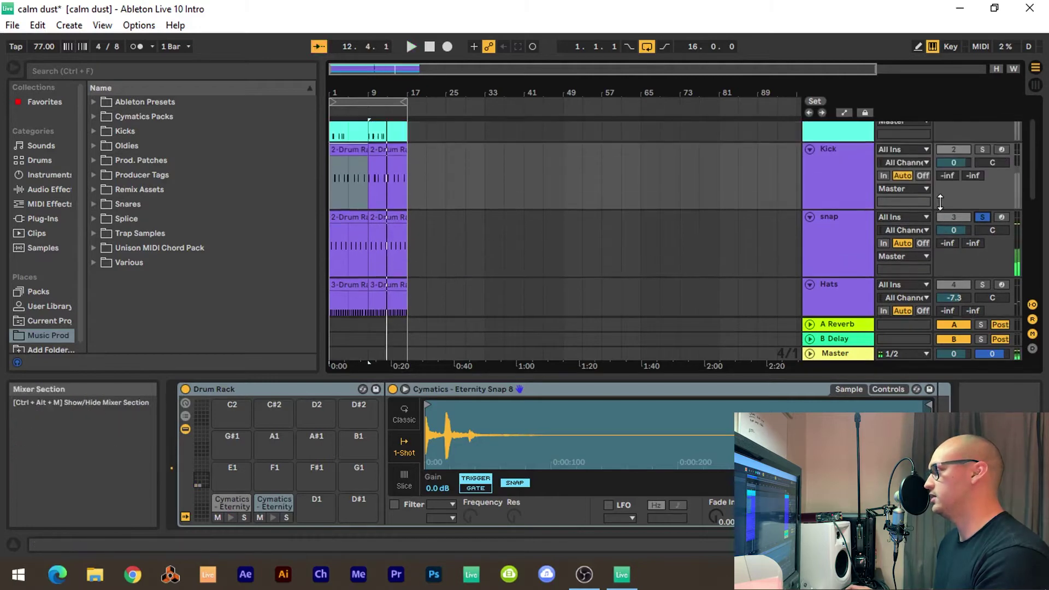
left_click(981, 217)
- Mute the Hats, Rides and 6 Cymatics tracks, leaving the Sample, Kick and snap tracks active
scroll(717, 260, "up", 2)
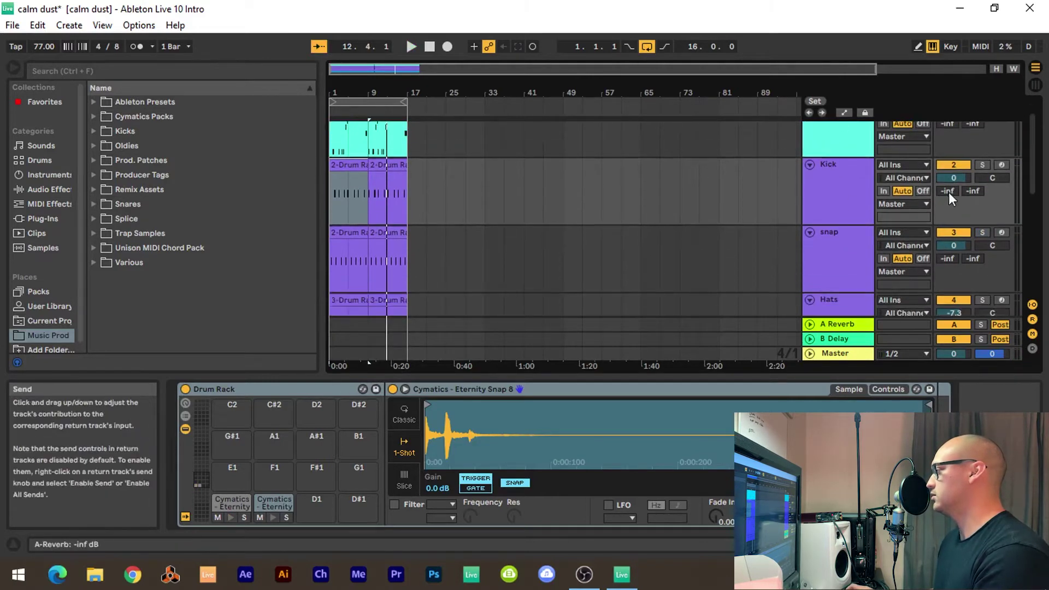
scroll(954, 213, "down", 1)
left_click(952, 260)
left_click(952, 268)
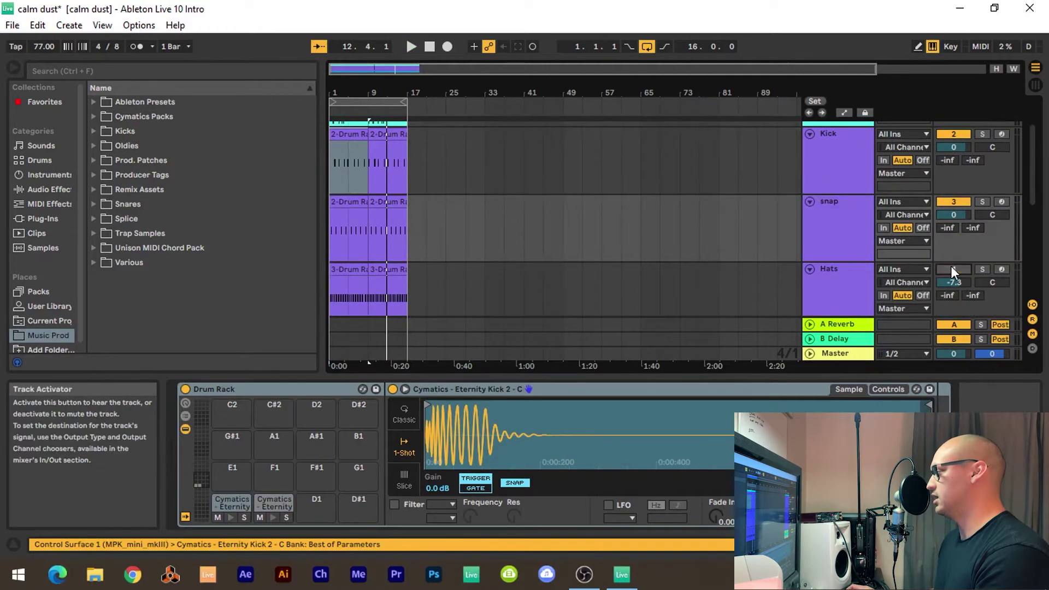
scroll(952, 273, "down", 1)
scroll(953, 287, "down", 1)
left_click(953, 289)
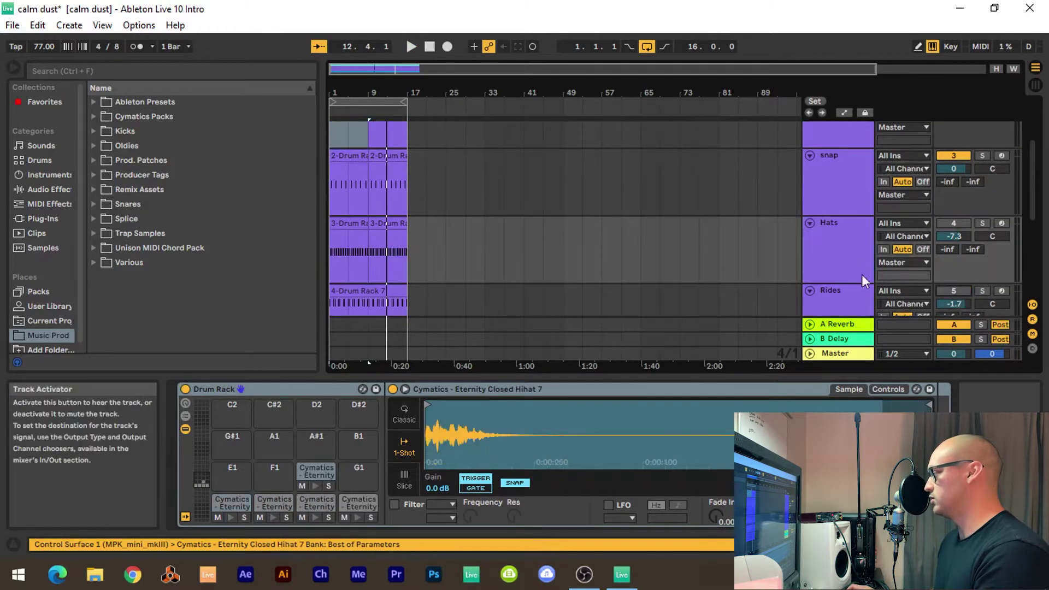
scroll(861, 273, "down", 1)
left_click(950, 297)
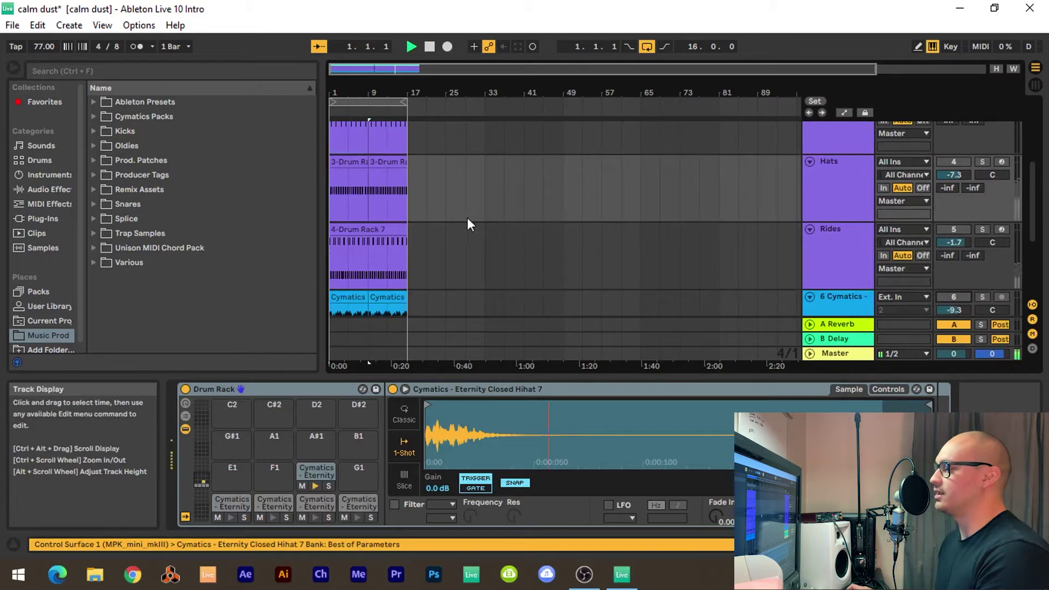
- Play the arrangement without the muted tracks, stop playback and reactivate the Hats and Rides tracks
key("space")
scroll(464, 218, "up", 1)
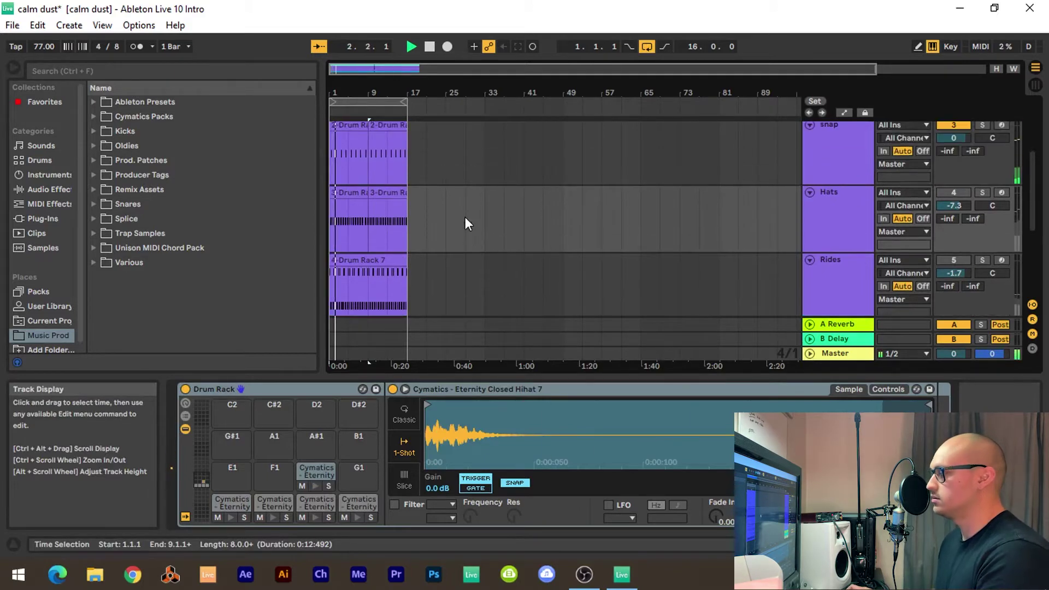
scroll(464, 218, "up", 2)
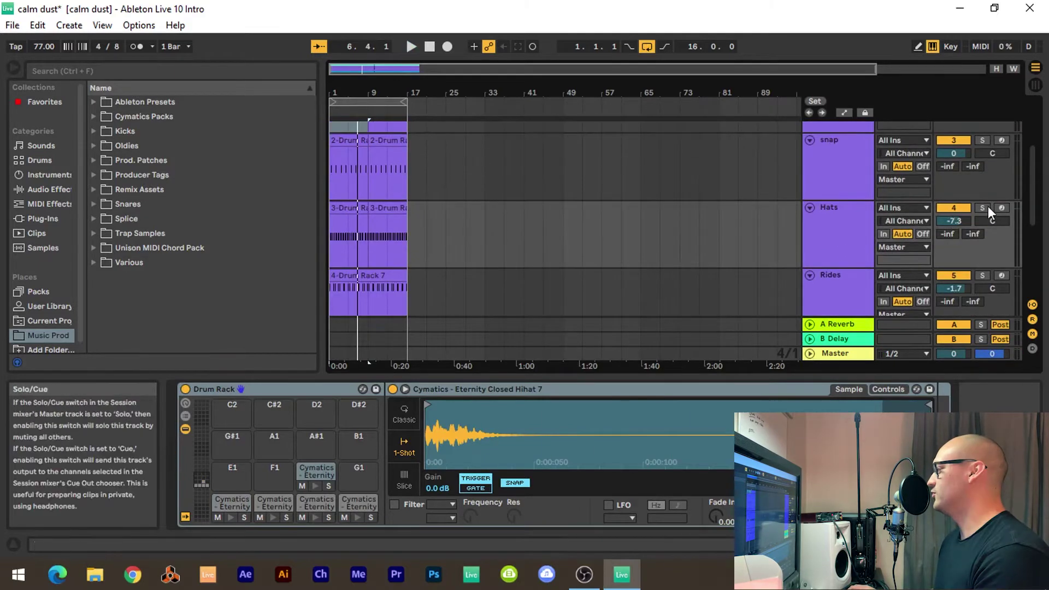
- Solo and play the Hats track, and open its first clip in the note editor
left_click(983, 207)
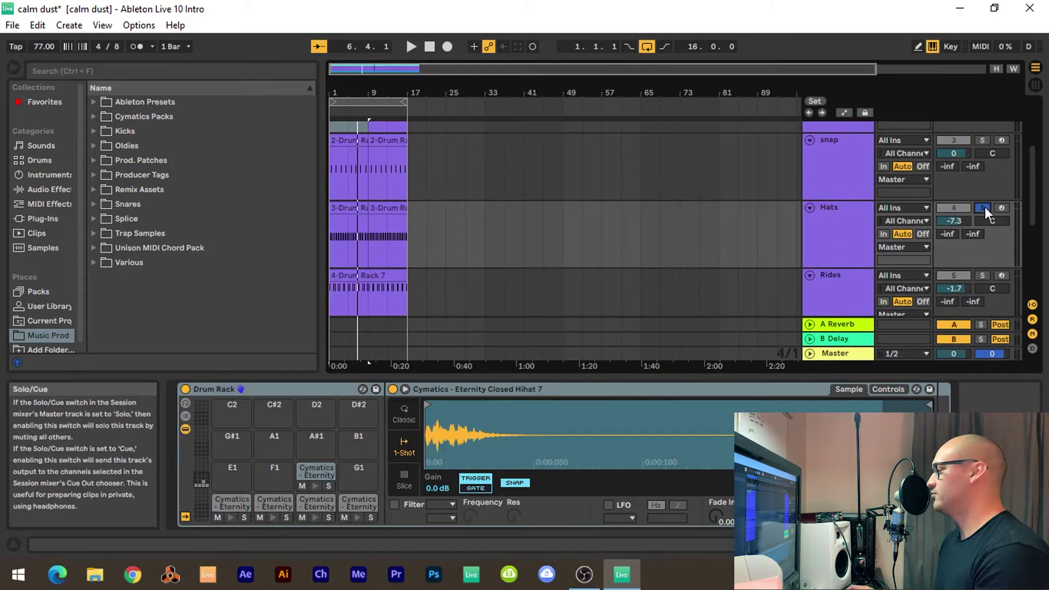
key("space")
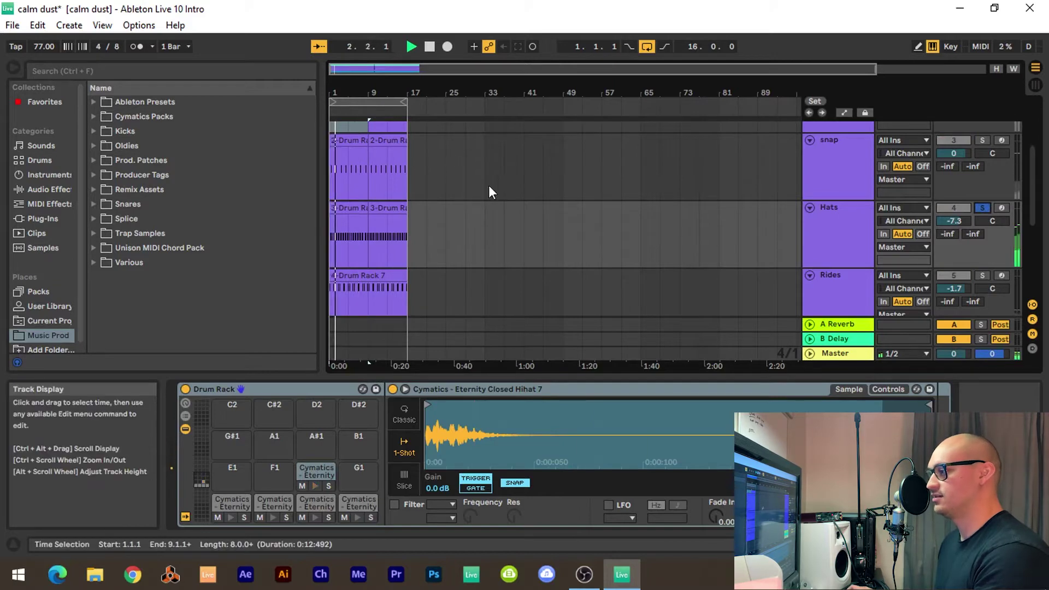
left_click(346, 208)
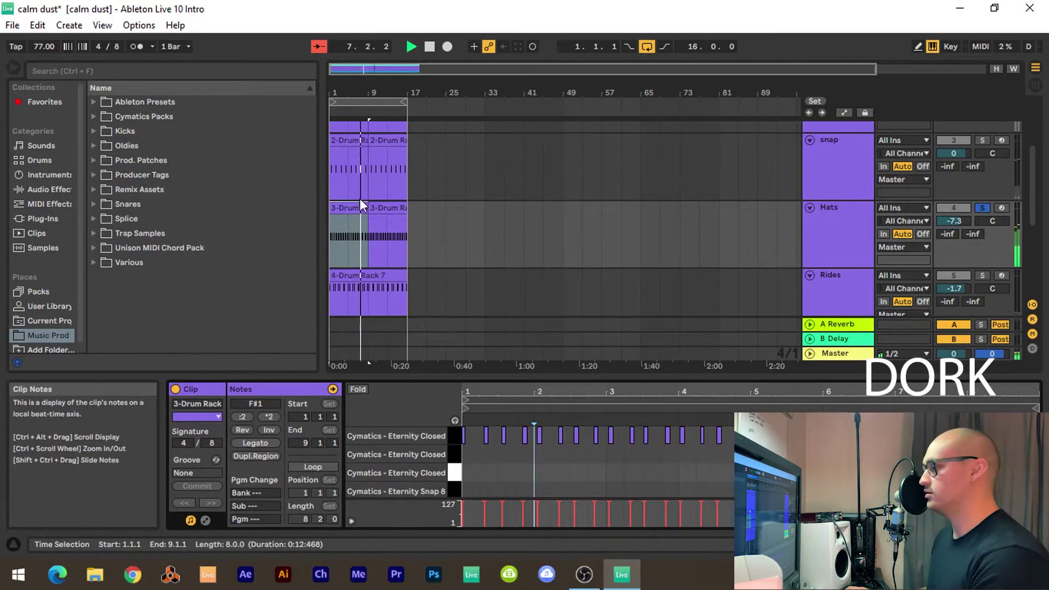
key("space")
left_click(342, 207)
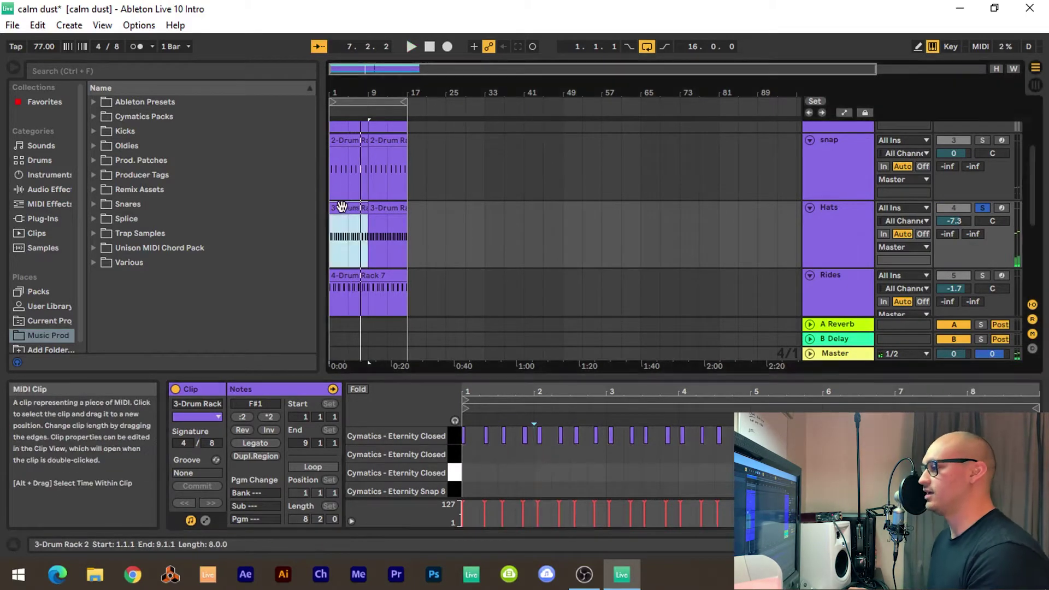
left_click(559, 466)
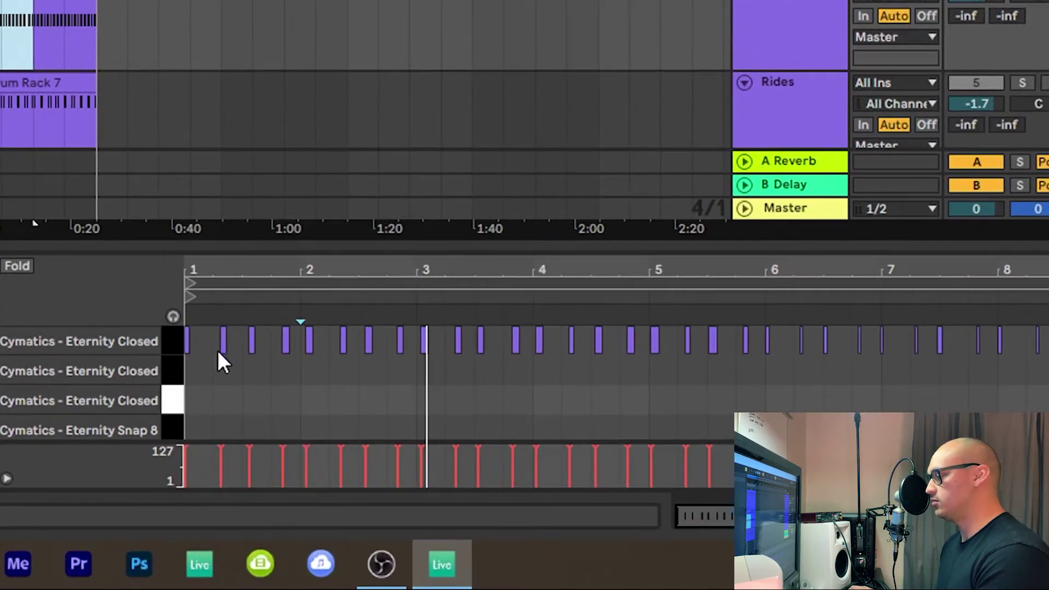
- Shift every second closed hi-hat note in bars 1 and 2 slightly later, and undo the shift
left_click(222, 339)
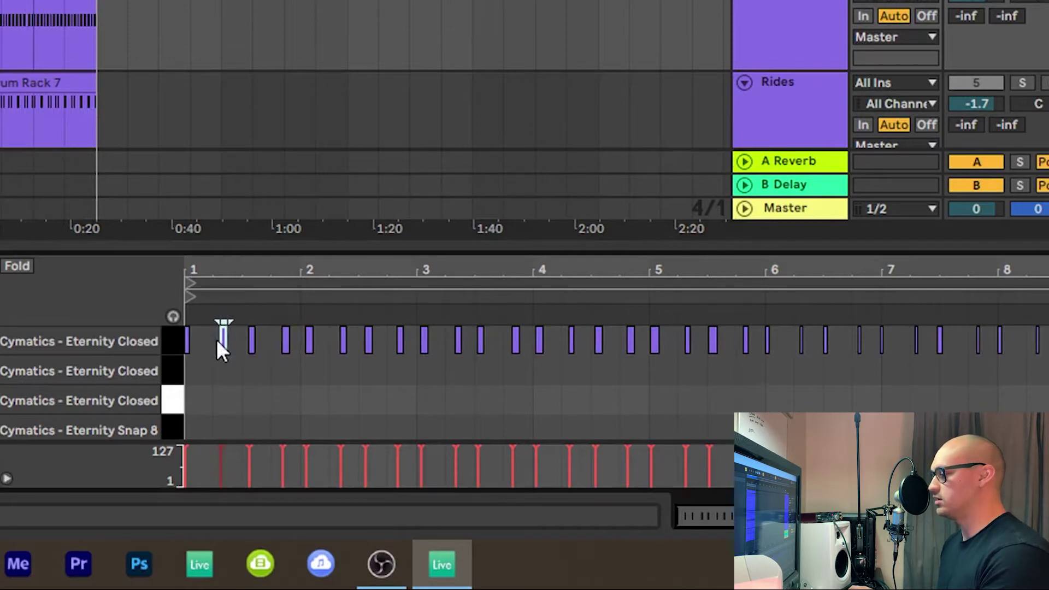
left_click(286, 342, "shift")
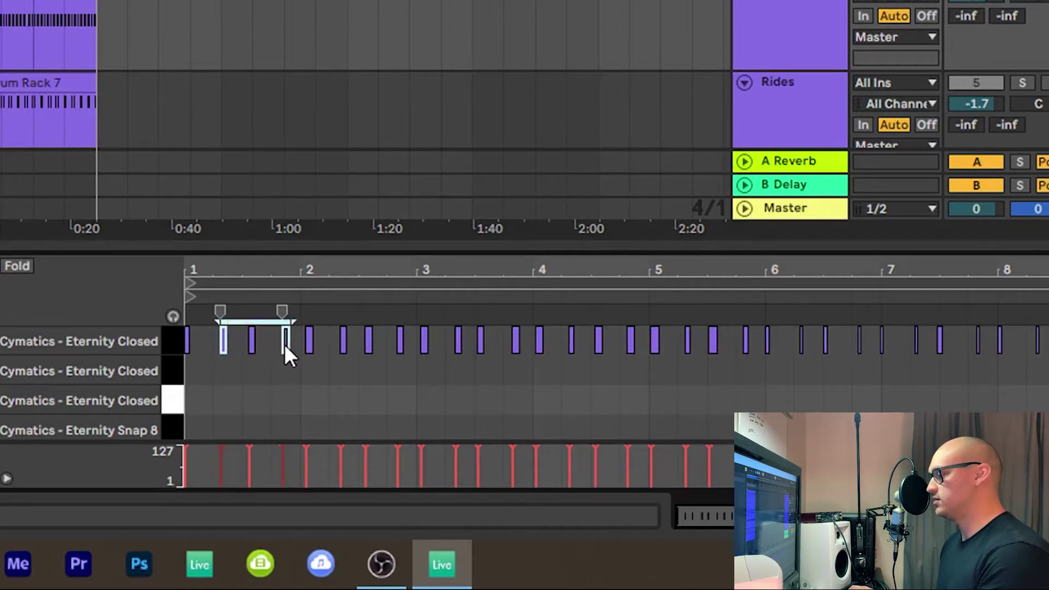
left_click(343, 343, "shift")
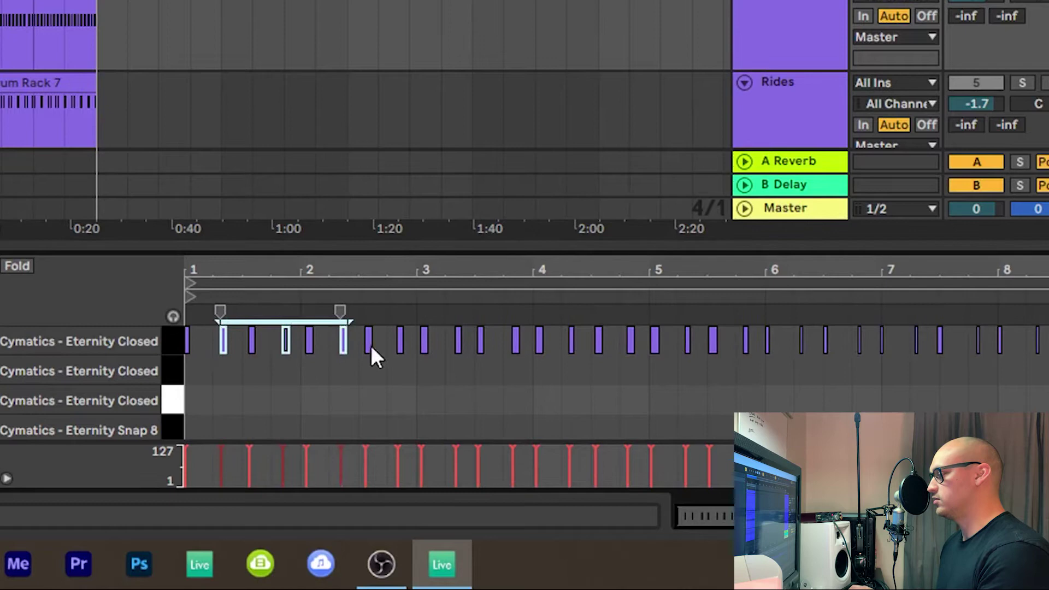
left_click(398, 341, "shift")
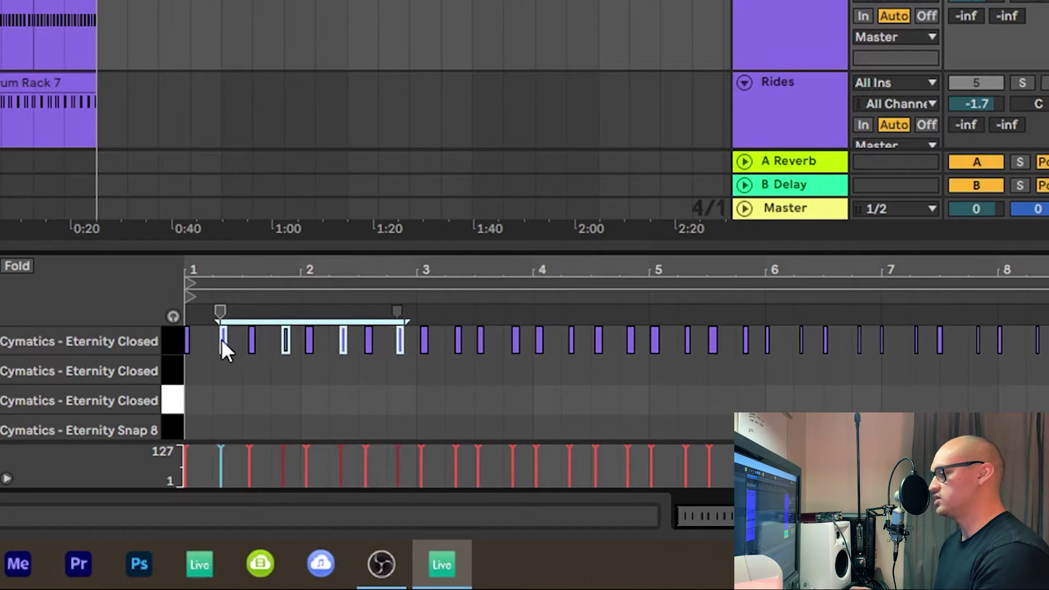
left_click_drag(223, 342, 227, 345)
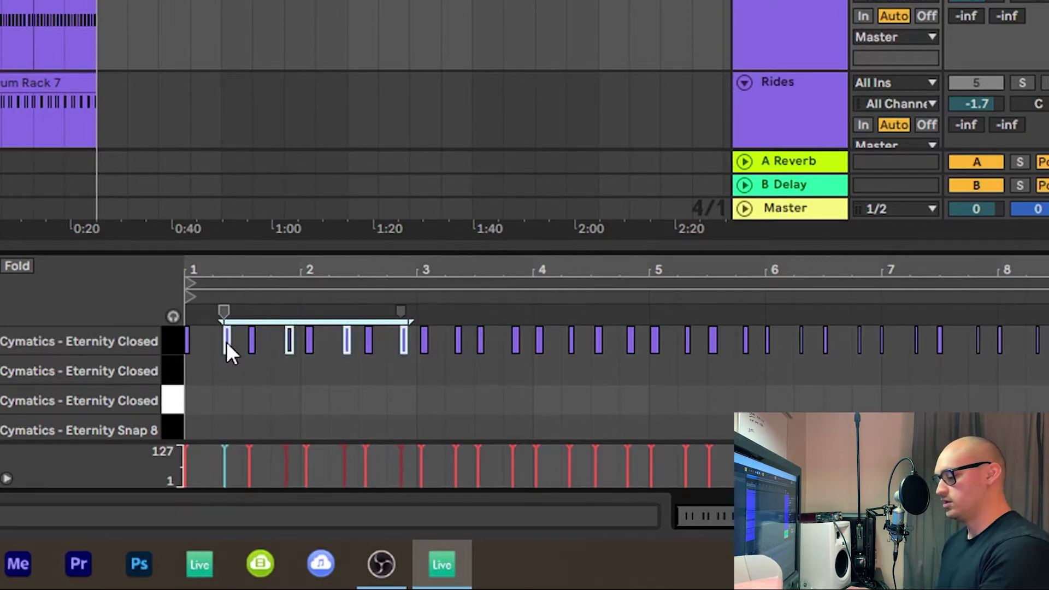
left_click(258, 408)
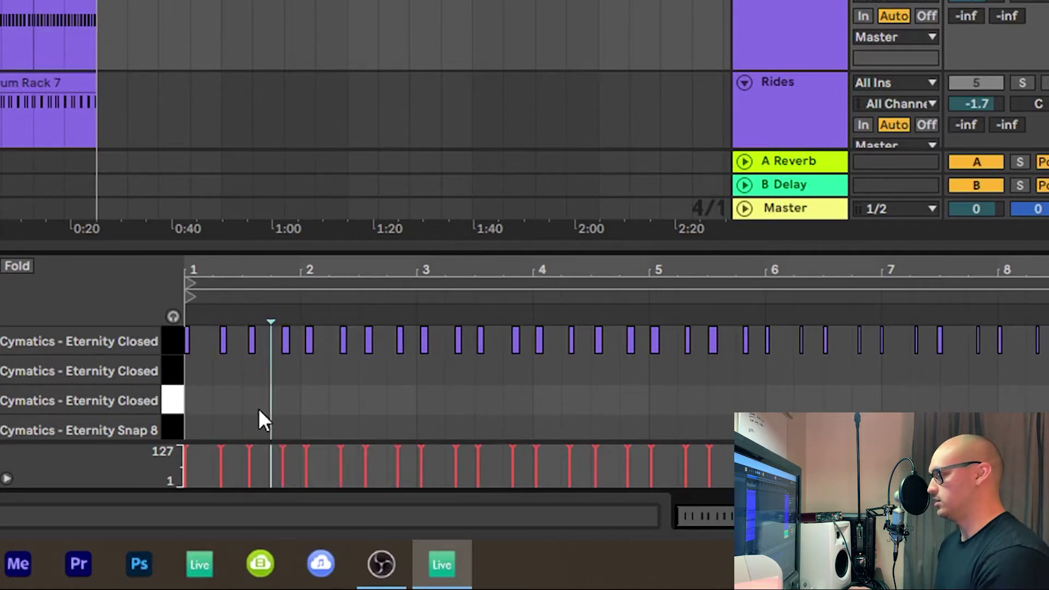
- Move the solo from the Hats to the Rides track, play it back and select the track
scroll(326, 22, "down", 3)
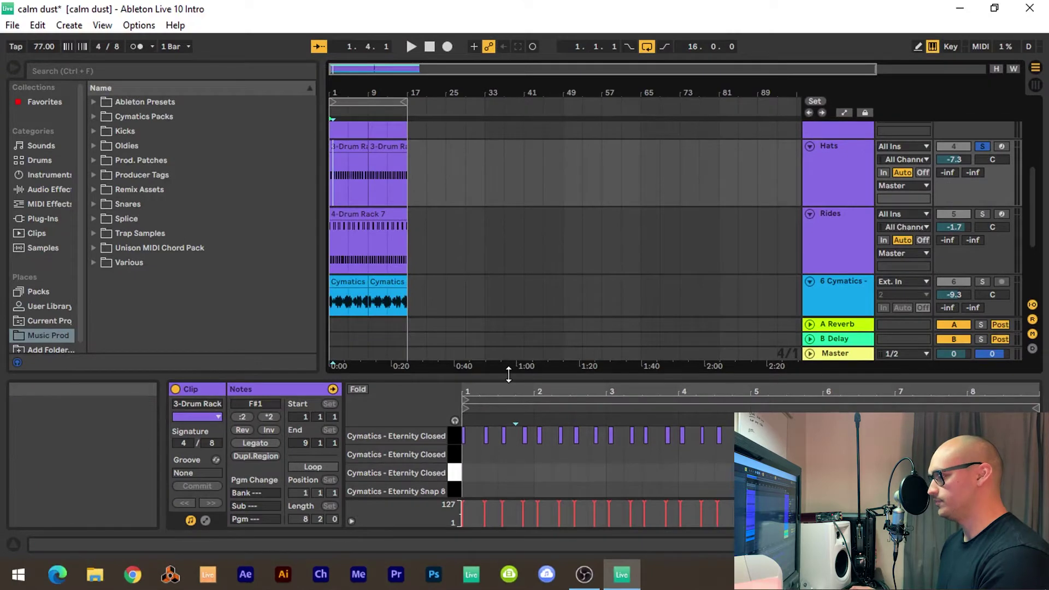
scroll(963, 213, "down", 1)
key("space")
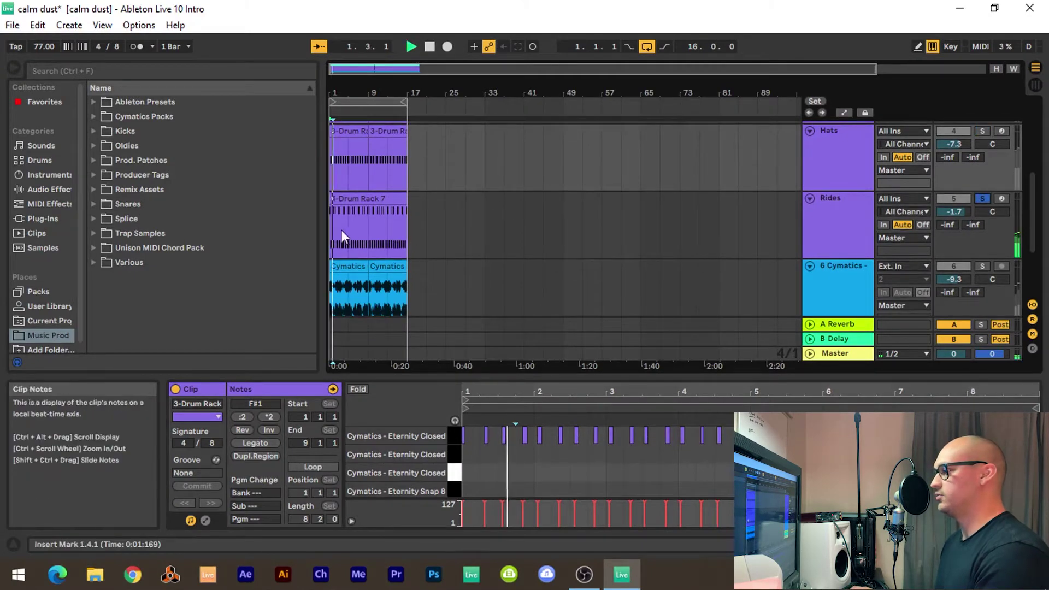
left_click(832, 221)
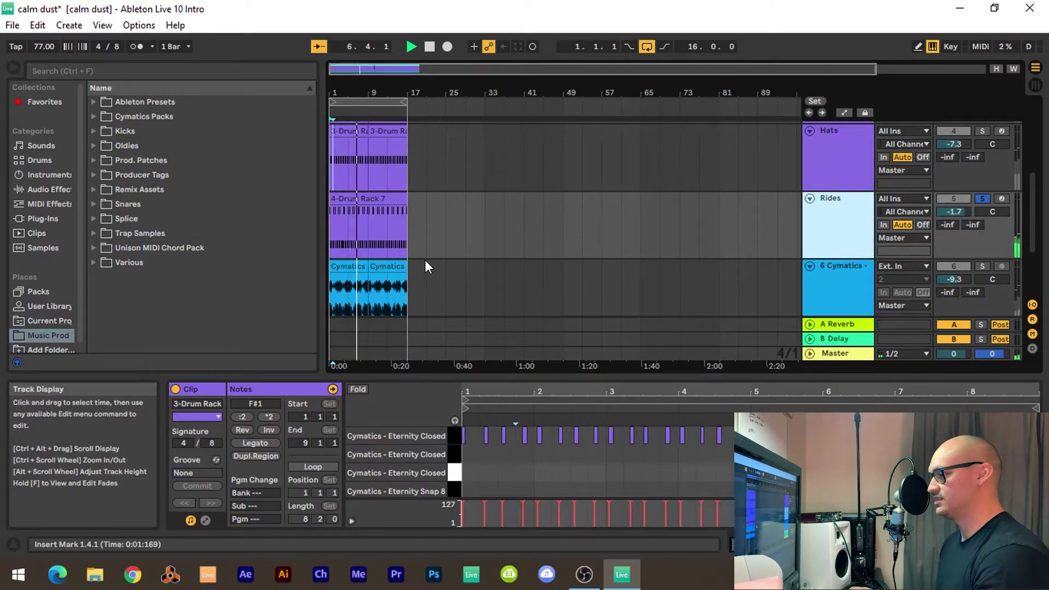
- Switch the solo to the 6 Cymatics audio track, listen to it, stop playback and clear the solo
scroll(429, 260, "down", 3)
scroll(875, 189, "up", 2)
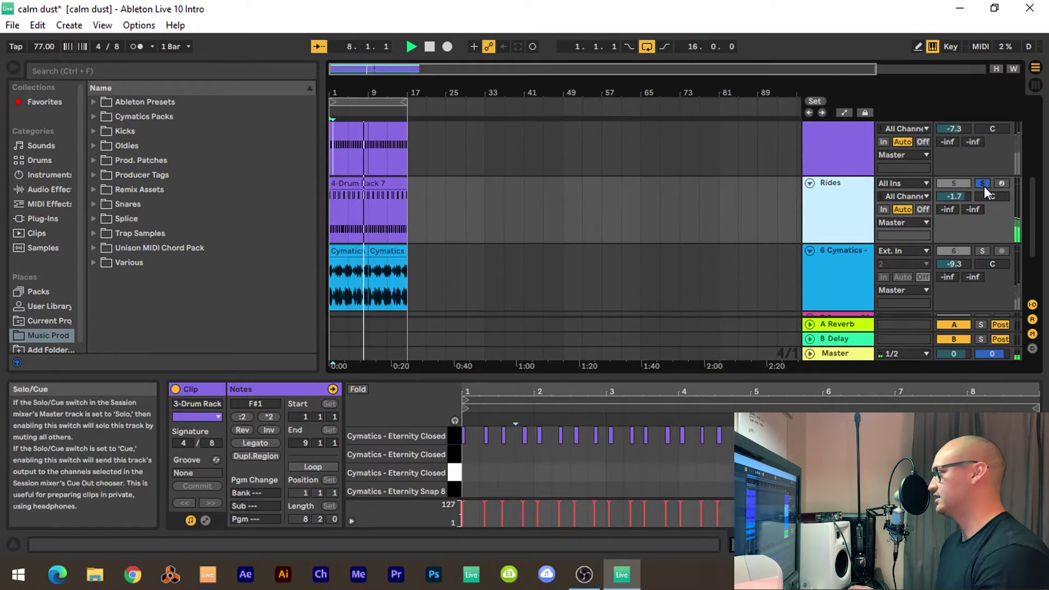
left_click(982, 251)
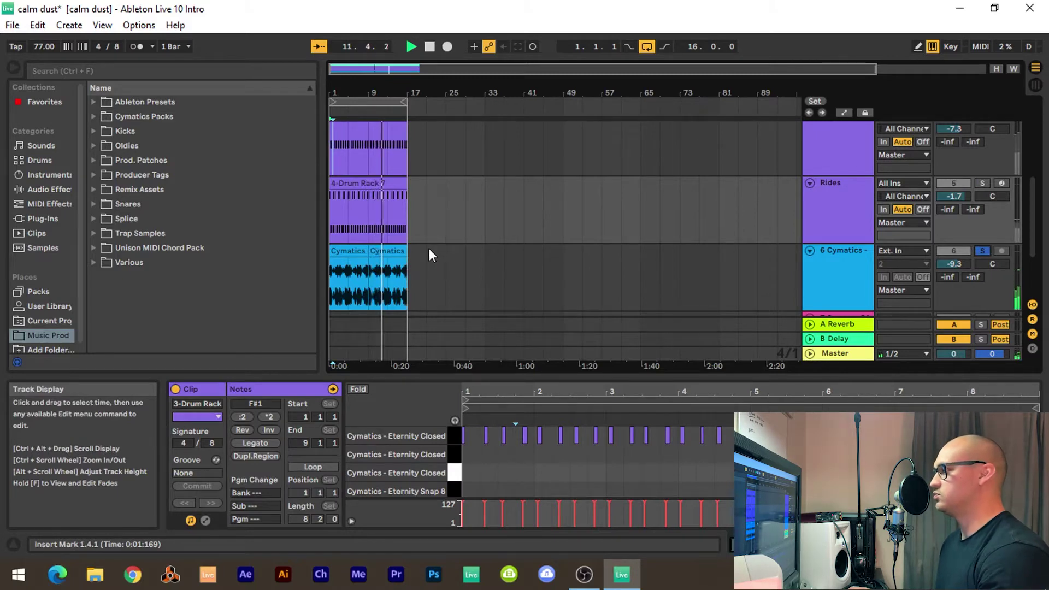
scroll(430, 251, "down", 1)
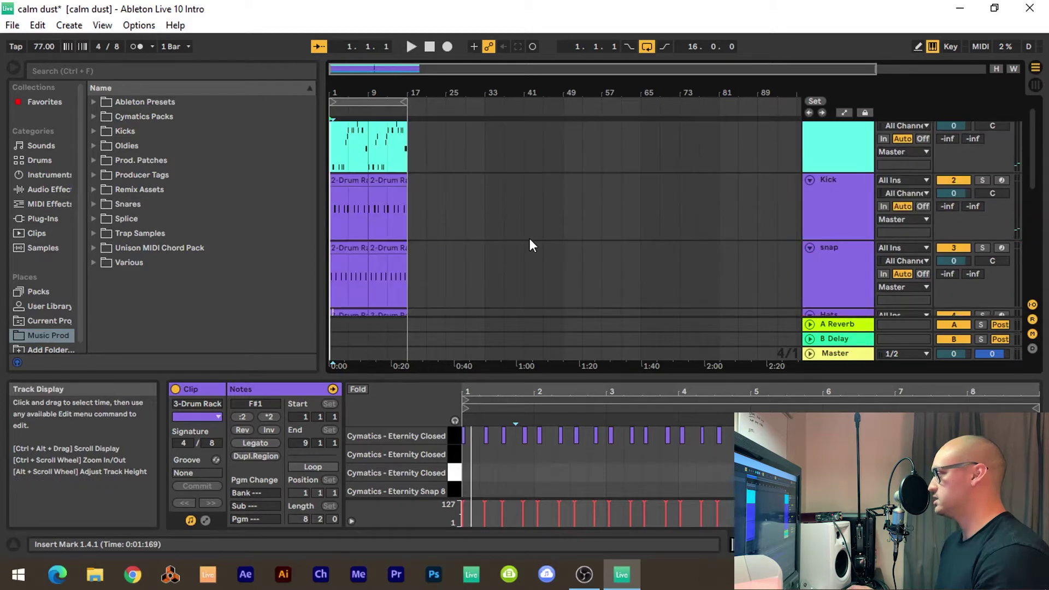
- Select the Sample track, open its first clip's notes and place the insert marker at 1.1.1
scroll(530, 240, "up", 1)
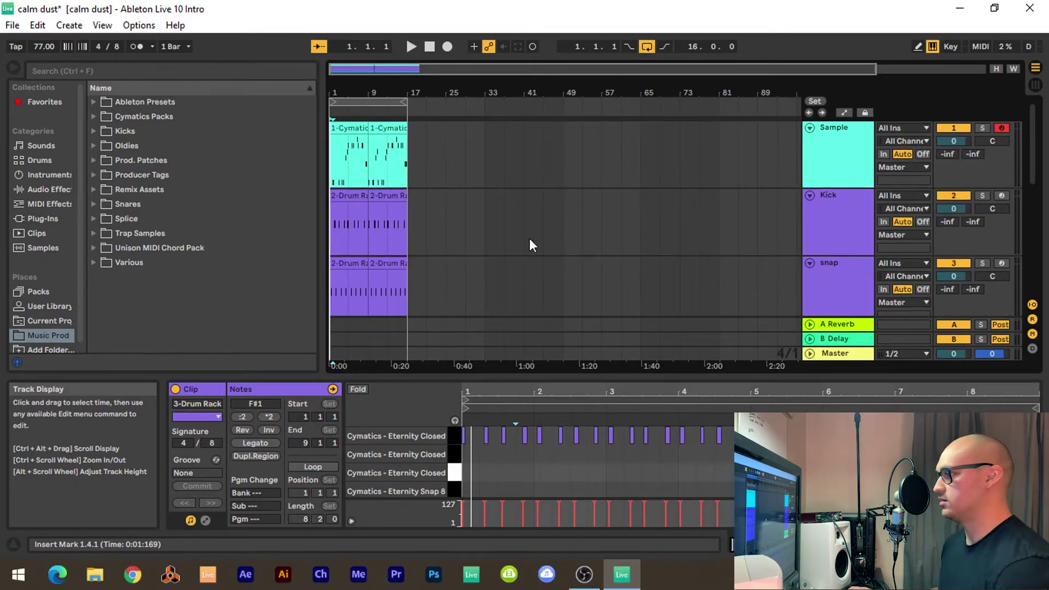
scroll(334, 207, "down", 2)
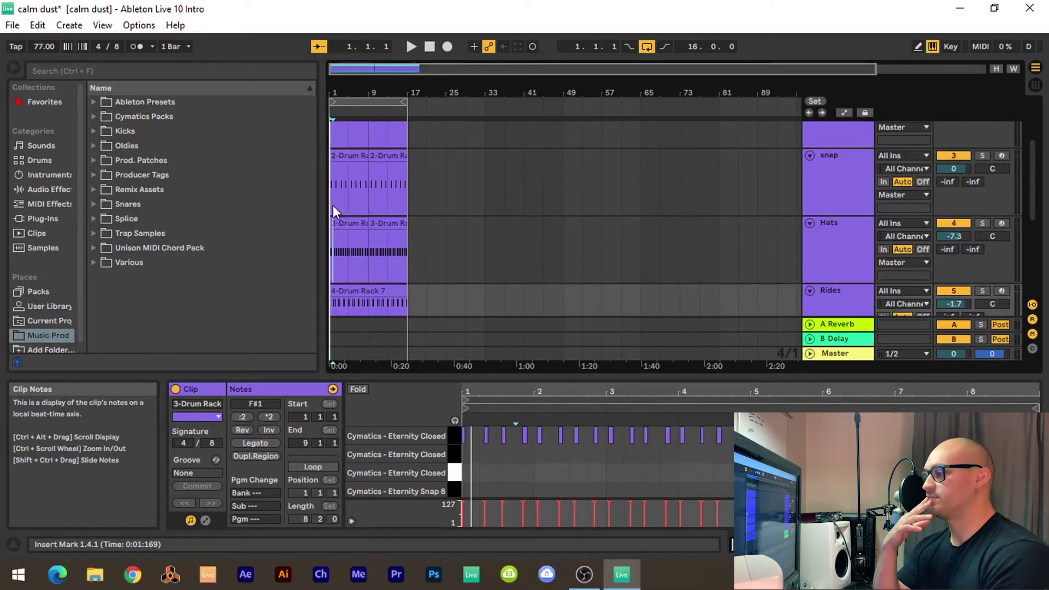
scroll(332, 202, "up", 2)
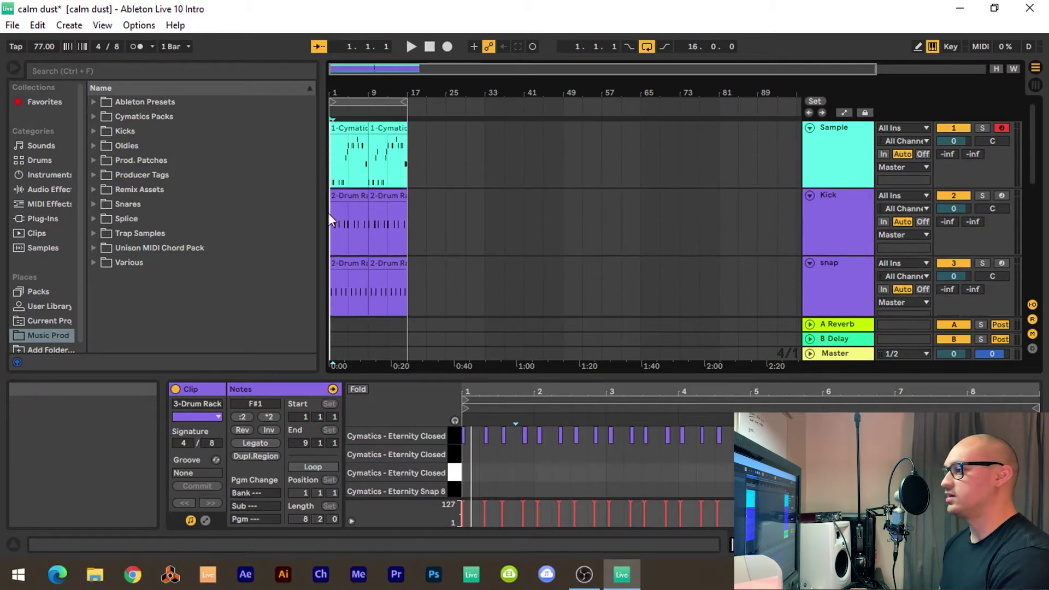
left_click(837, 150)
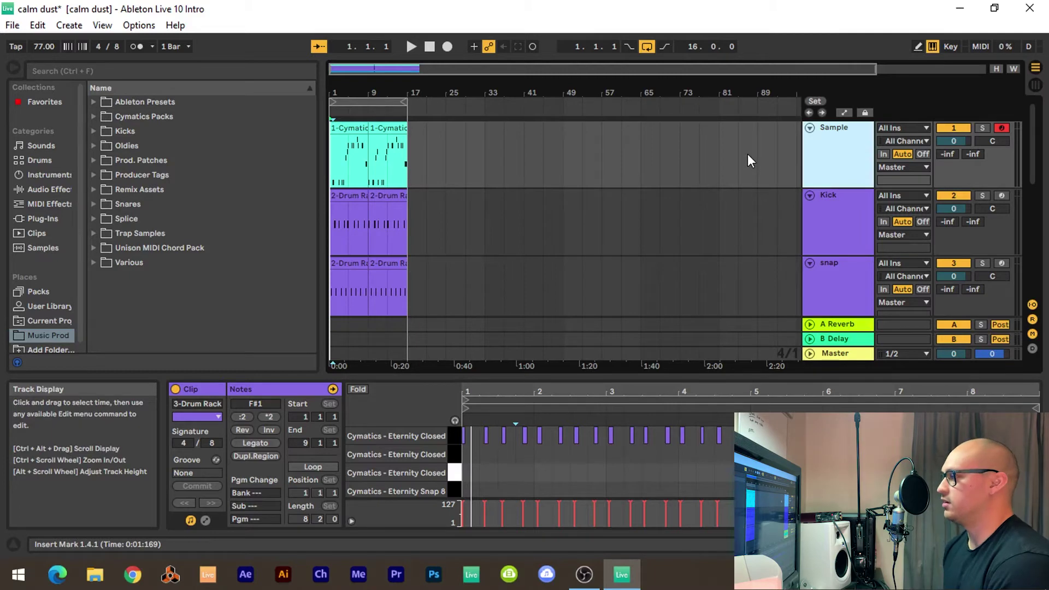
left_click(332, 159)
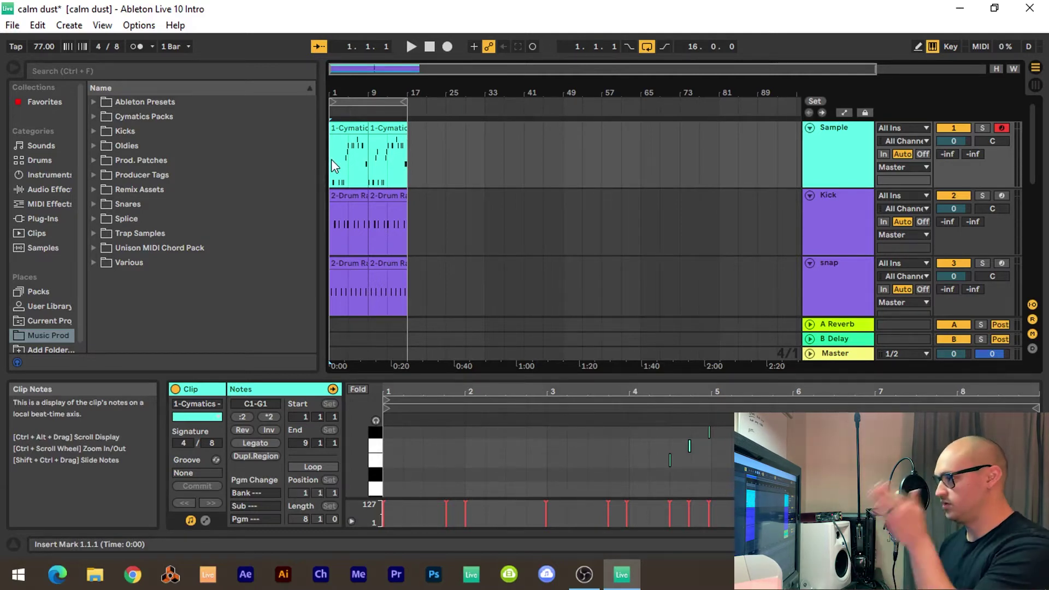
- Place the insert marker at 17.1.1 and switch to the calm dust project in Reason with the mixer's channel faders in view
left_click(407, 156)
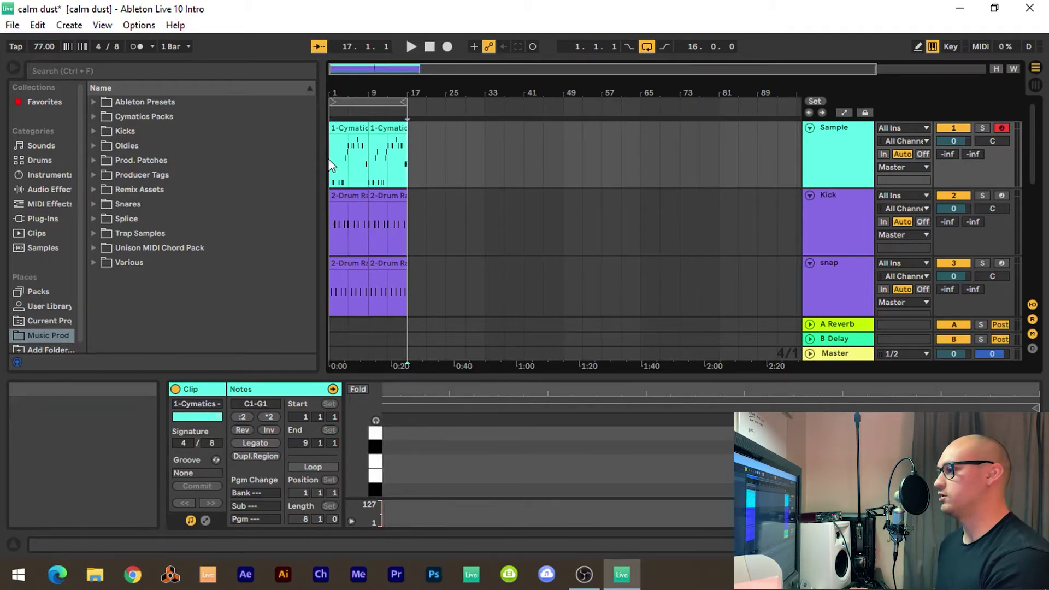
key("alt+Tab")
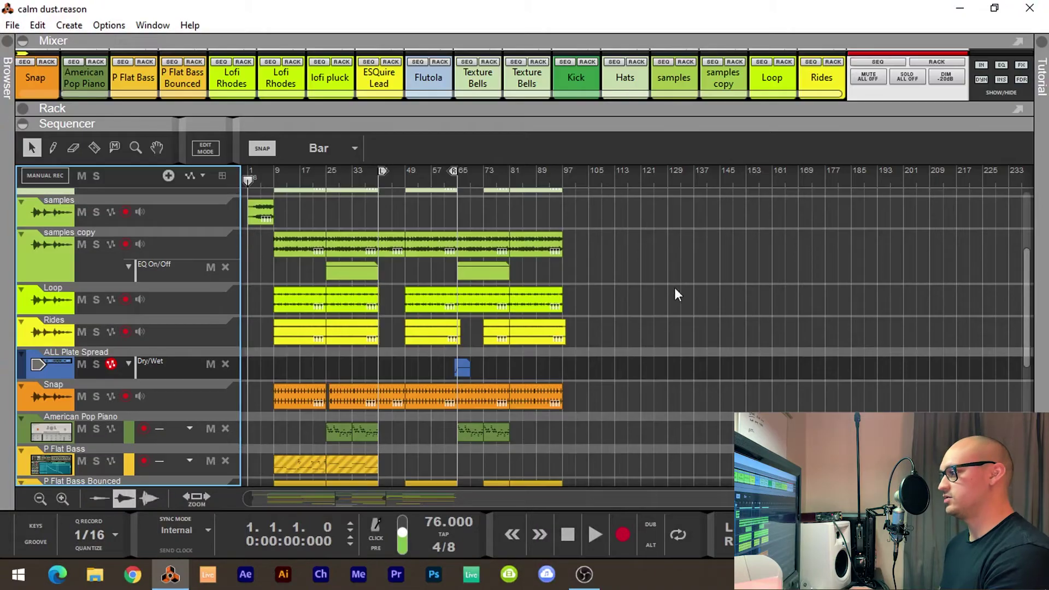
left_click_drag(718, 128, 844, 7)
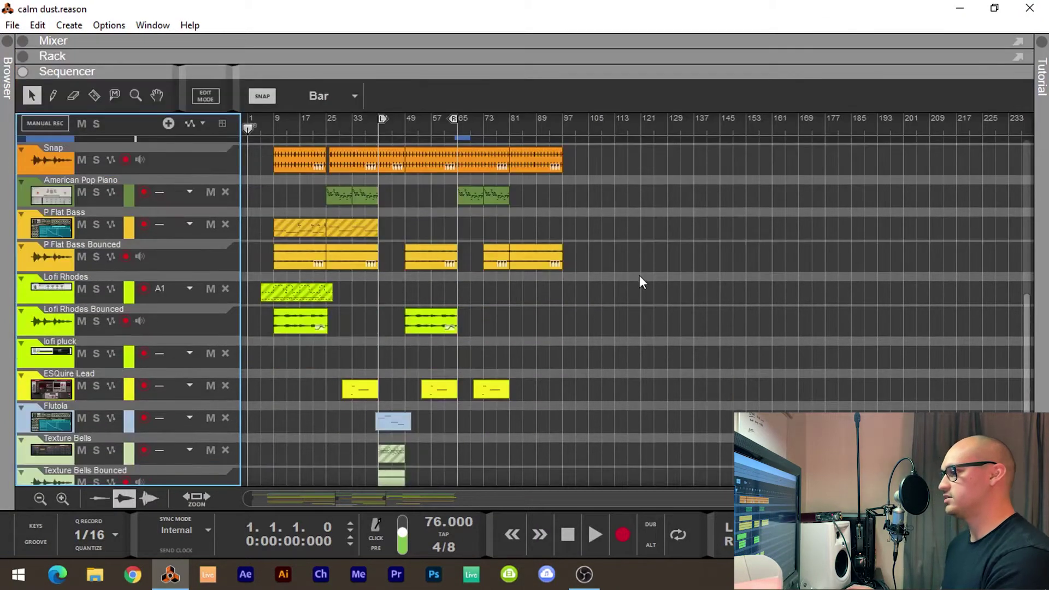
left_click_drag(716, 53, 617, 276)
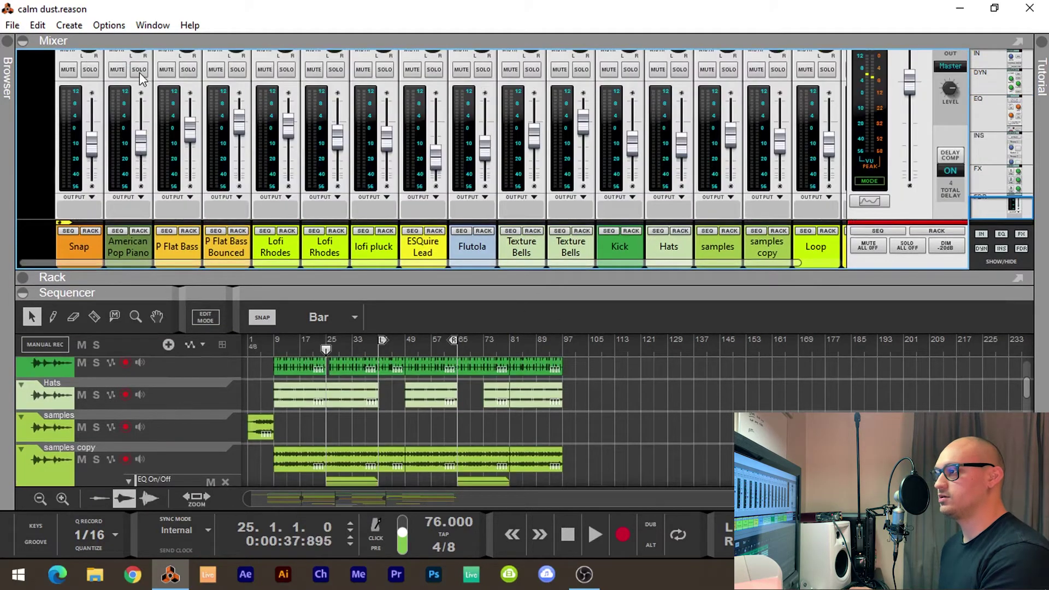
- Solo the American Pop Piano channel, play it back and show its insert effects in the rack
left_click(139, 70)
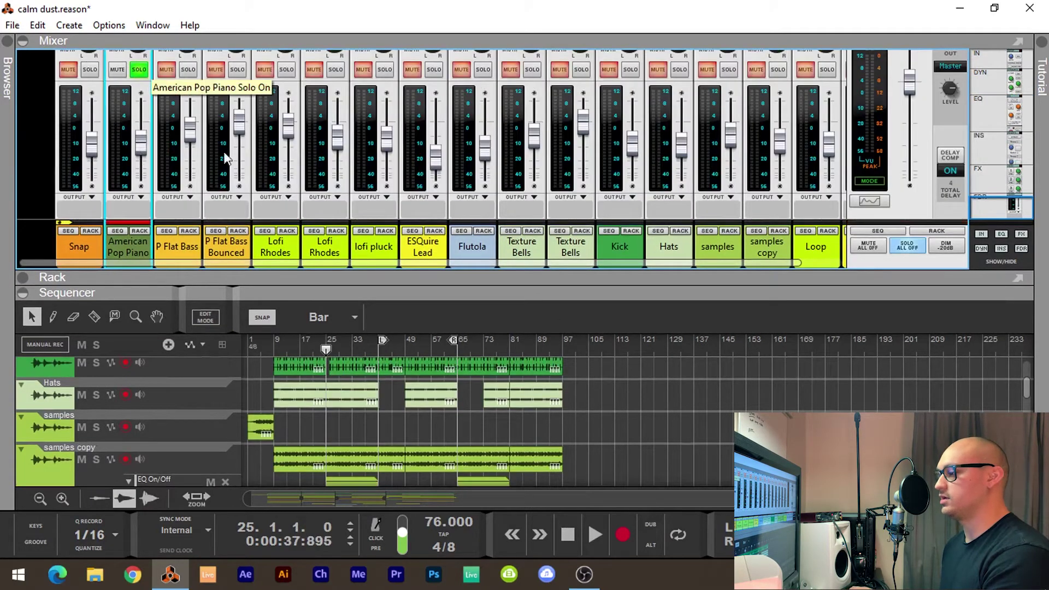
key("space")
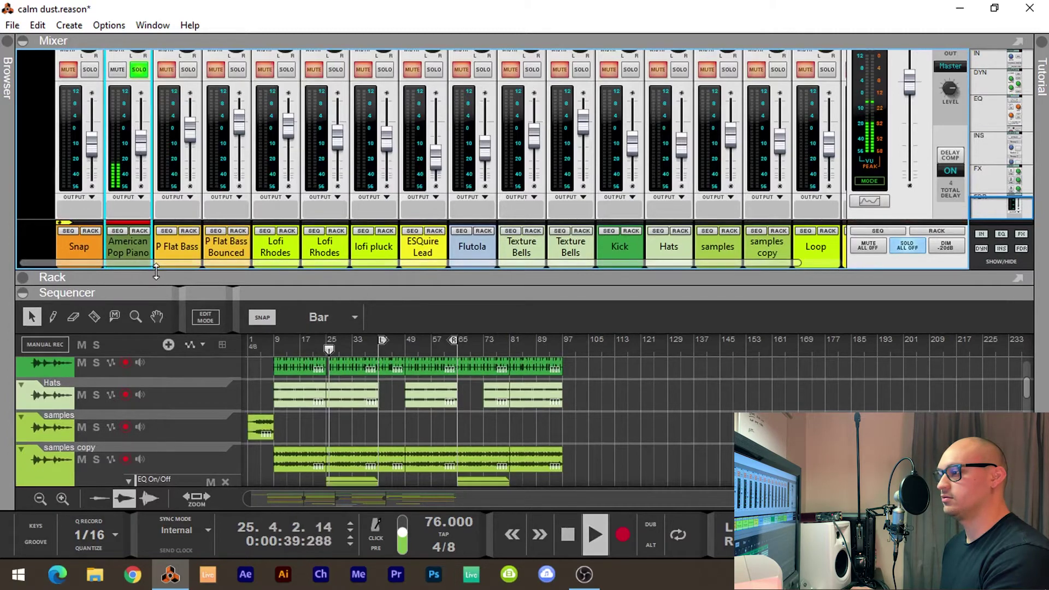
key("F6+F7")
scroll(51, 149, "down", 5)
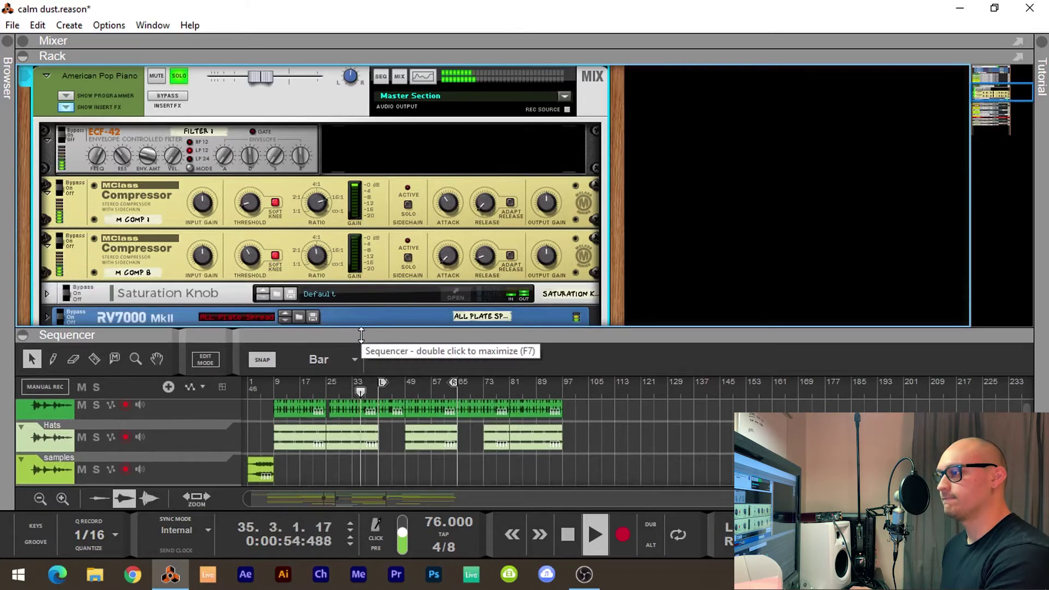
left_click_drag(361, 334, 361, 316)
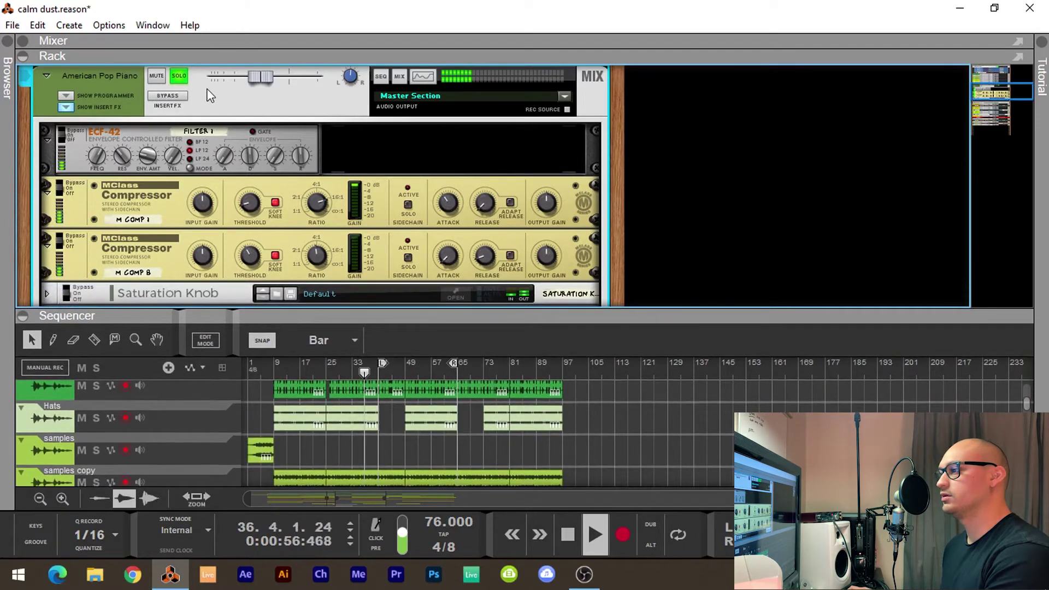
- Bypass the American Pop Piano's insert effects to hear the dry sound, stop playback and switch the effects back on
left_click(169, 97)
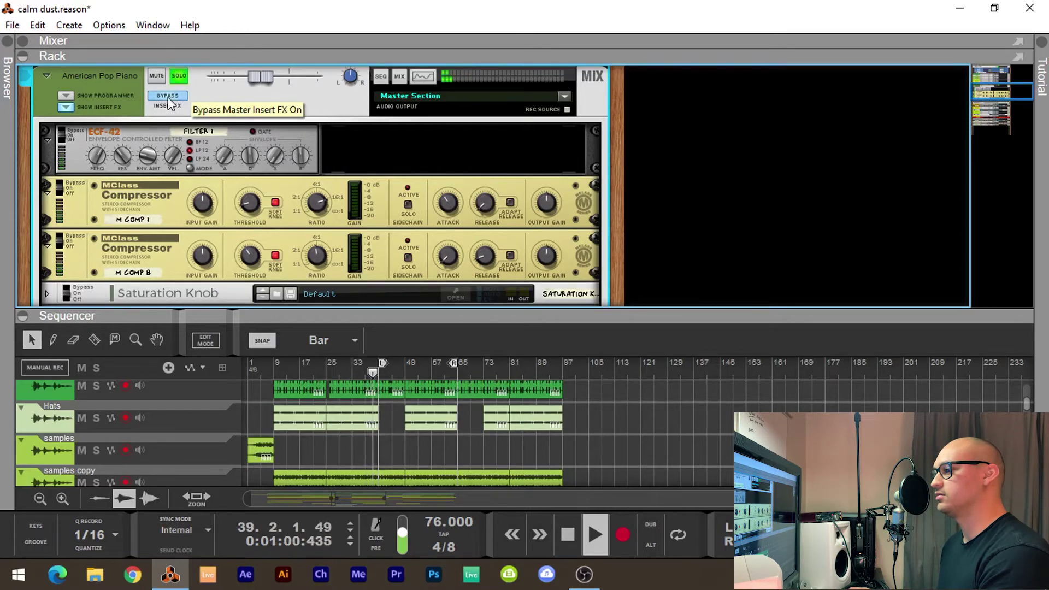
scroll(169, 98, "down", 5)
scroll(168, 97, "up", 2)
scroll(168, 97, "up", 4)
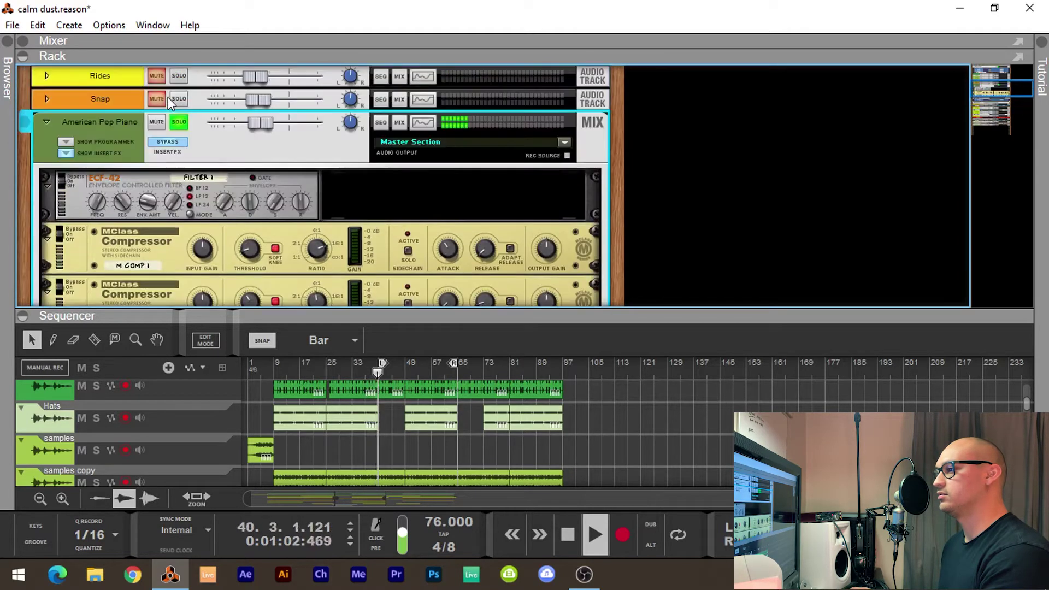
key("space")
left_click(175, 141)
scroll(180, 141, "down", 1)
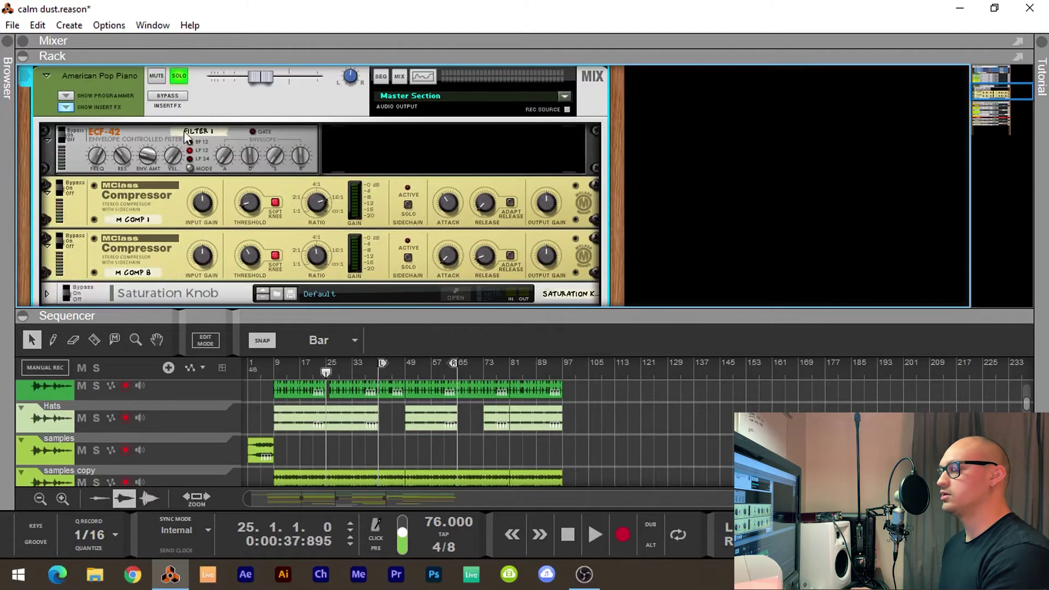
- Examine the piano's insert chain from the ECF-42 filter through the compressors to the Saturation Knob and RV7000 reverb
left_click(90, 153)
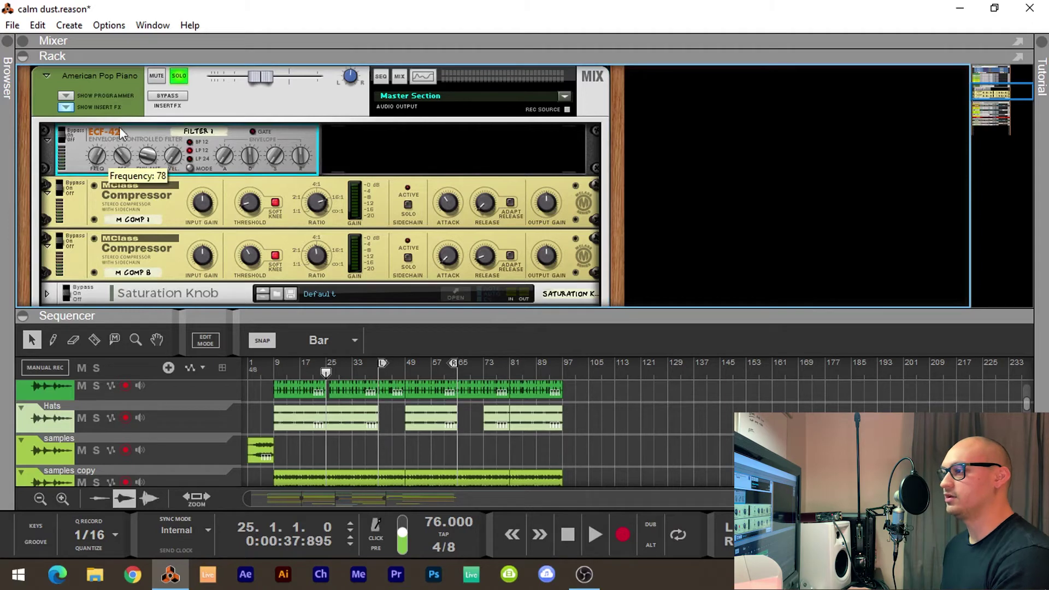
scroll(279, 128, "down", 1)
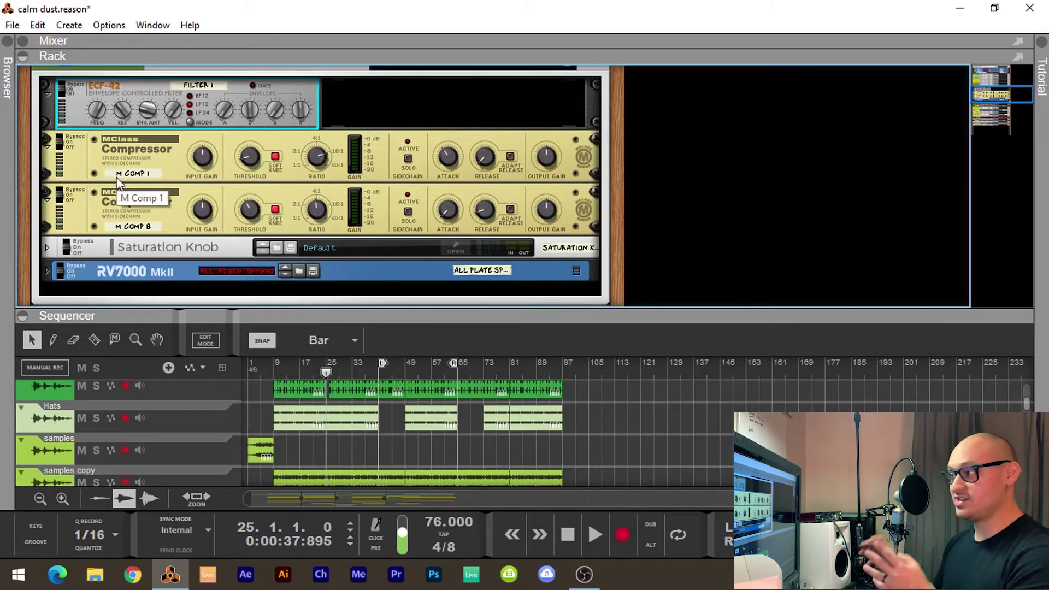
scroll(119, 178, "down", 2)
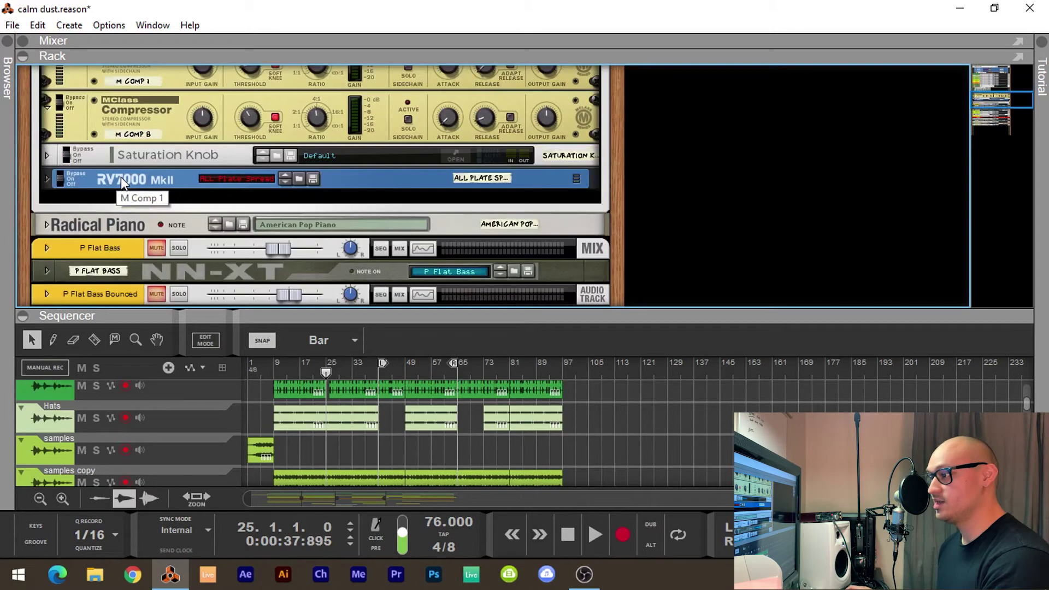
left_click(173, 157)
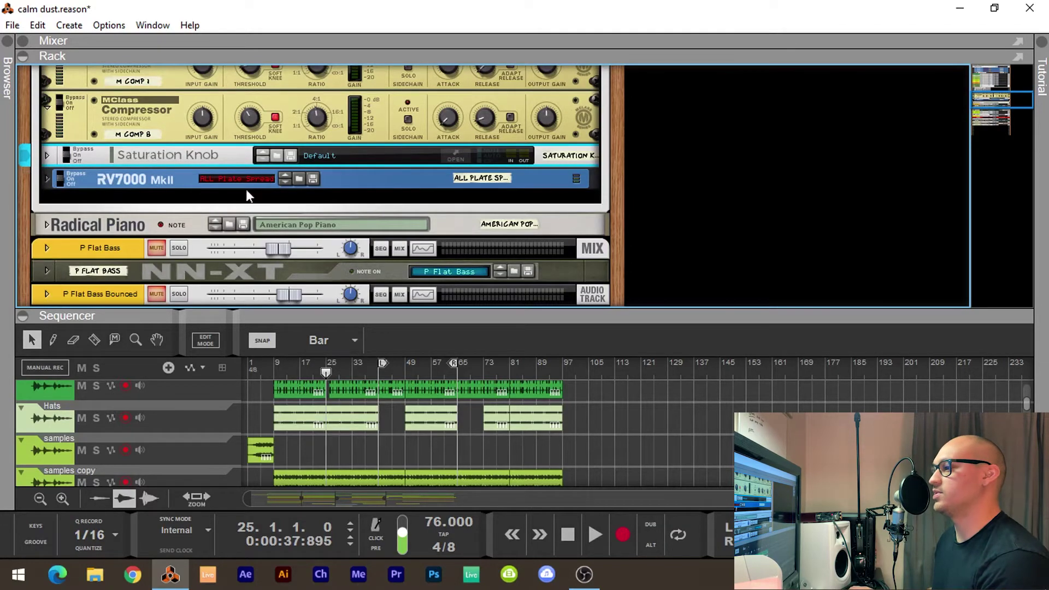
- Examine the attack, ratio and release settings of M Comp 1 and compare them with the piano's second compressor
scroll(180, 150, "up", 4)
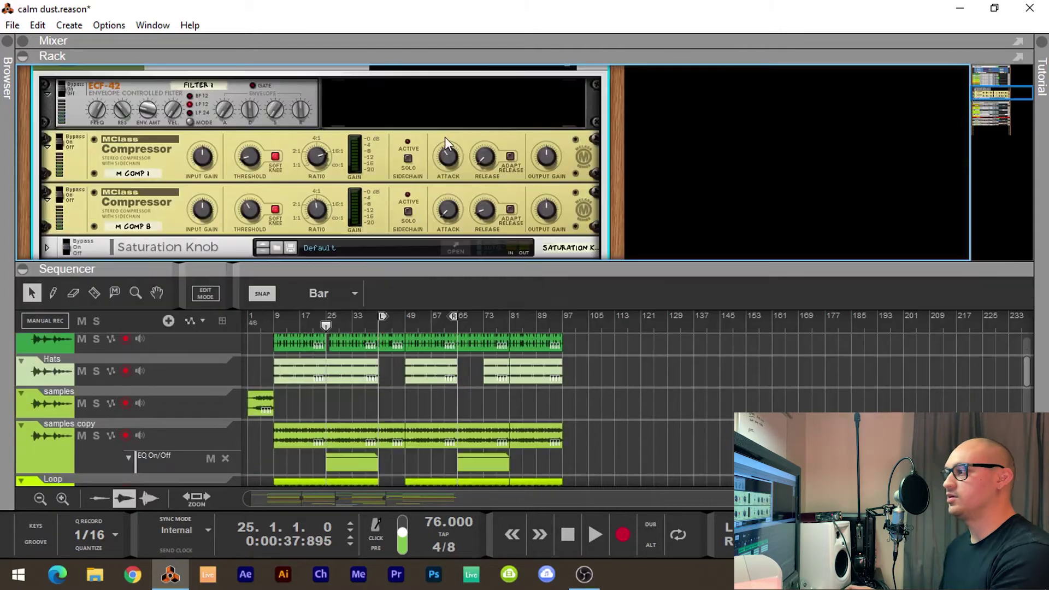
scroll(446, 140, "down", 1)
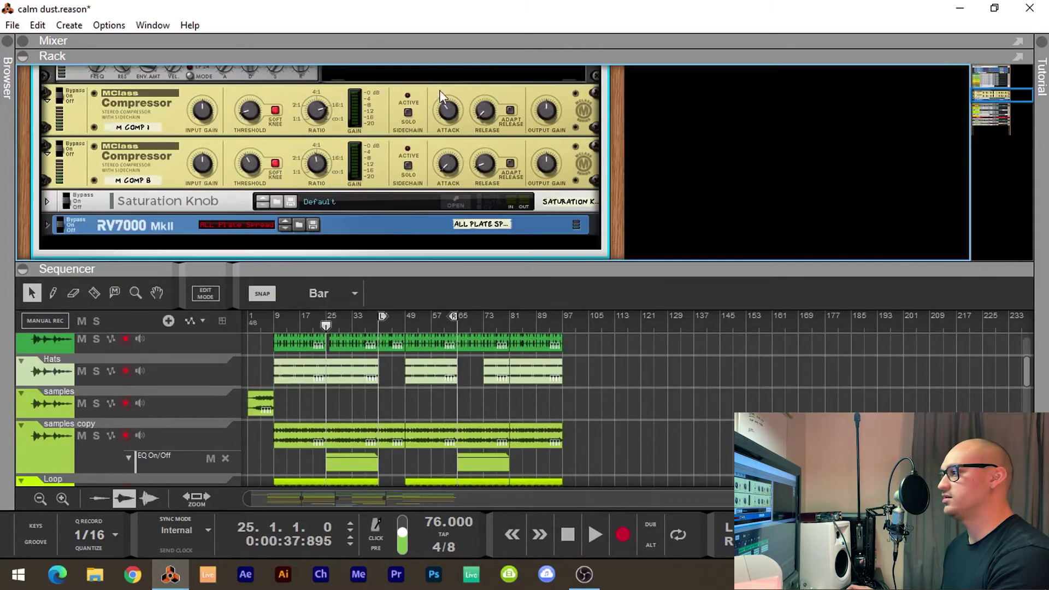
scroll(379, 107, "up", 1)
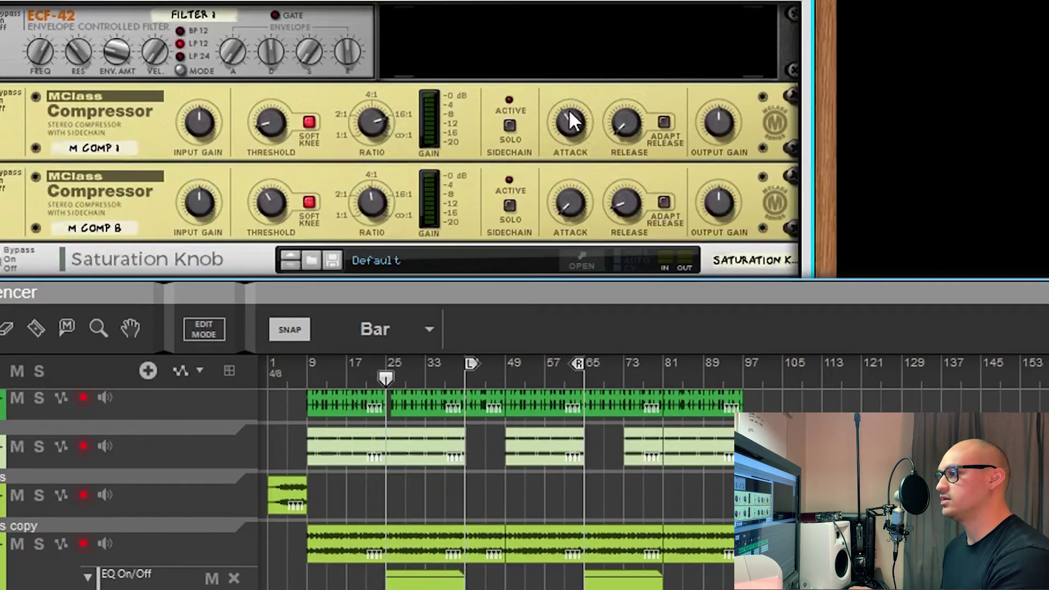
mouse_move(448, 152)
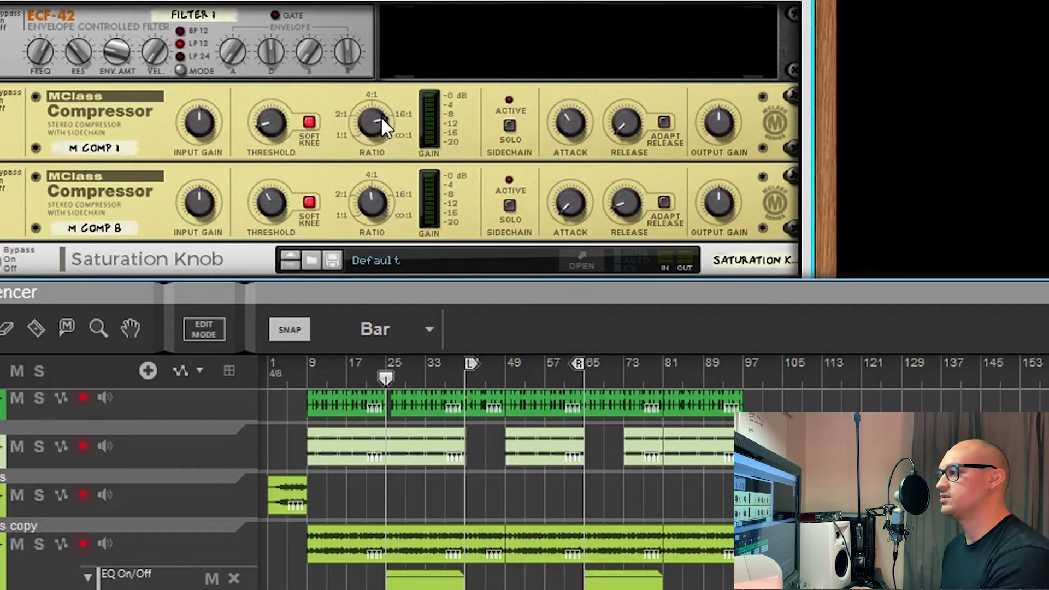
mouse_move(386, 116)
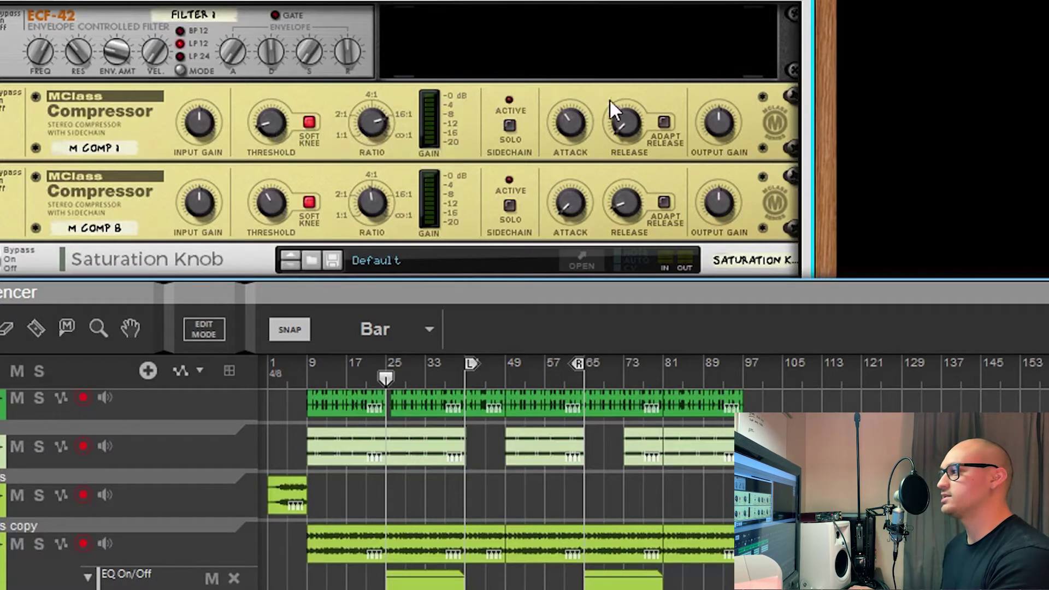
left_click(625, 129)
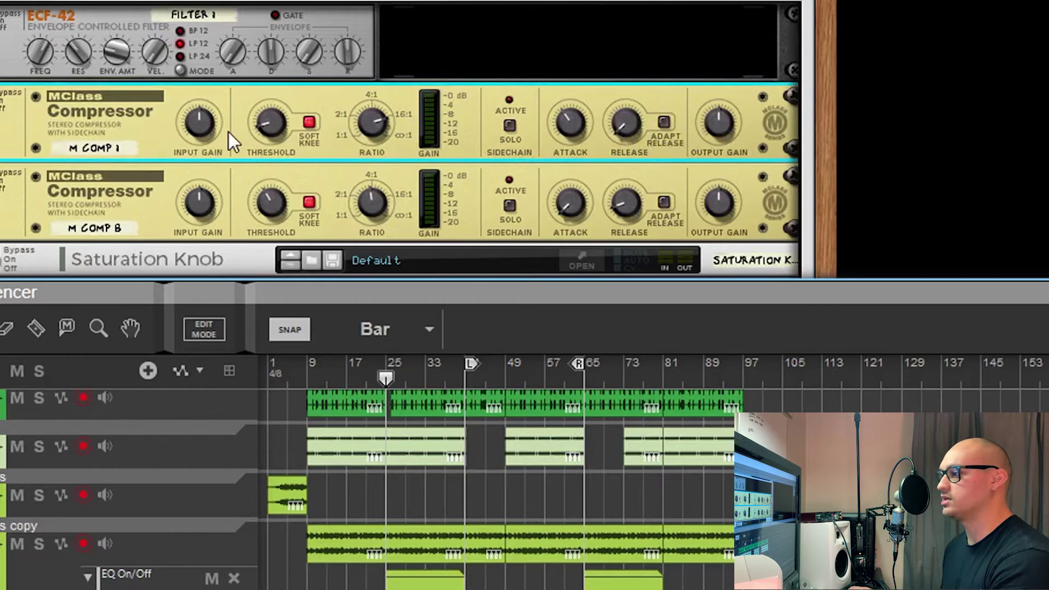
scroll(343, 175, "down", 3)
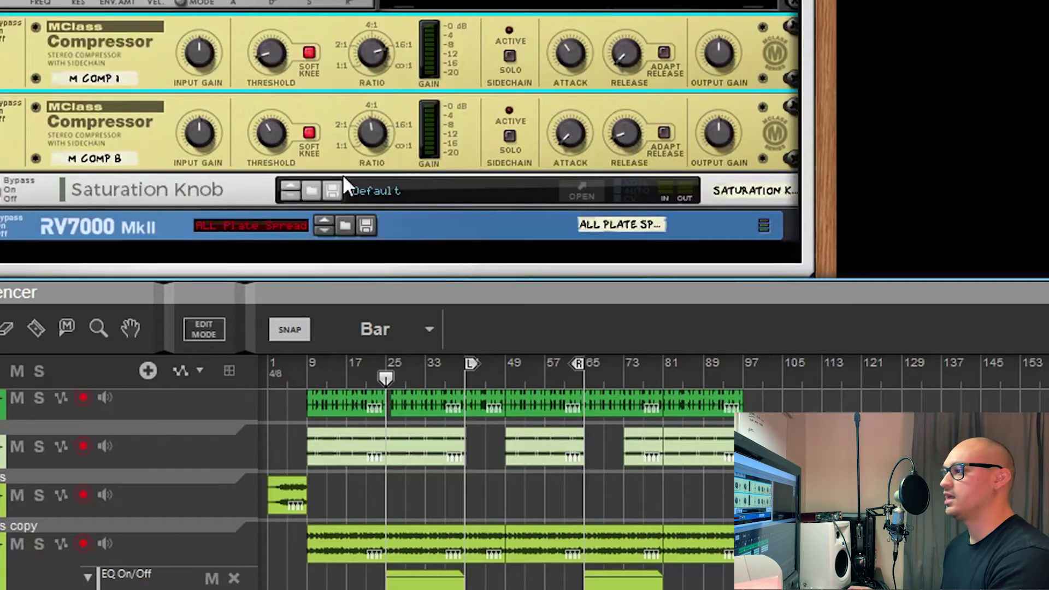
left_click(460, 144)
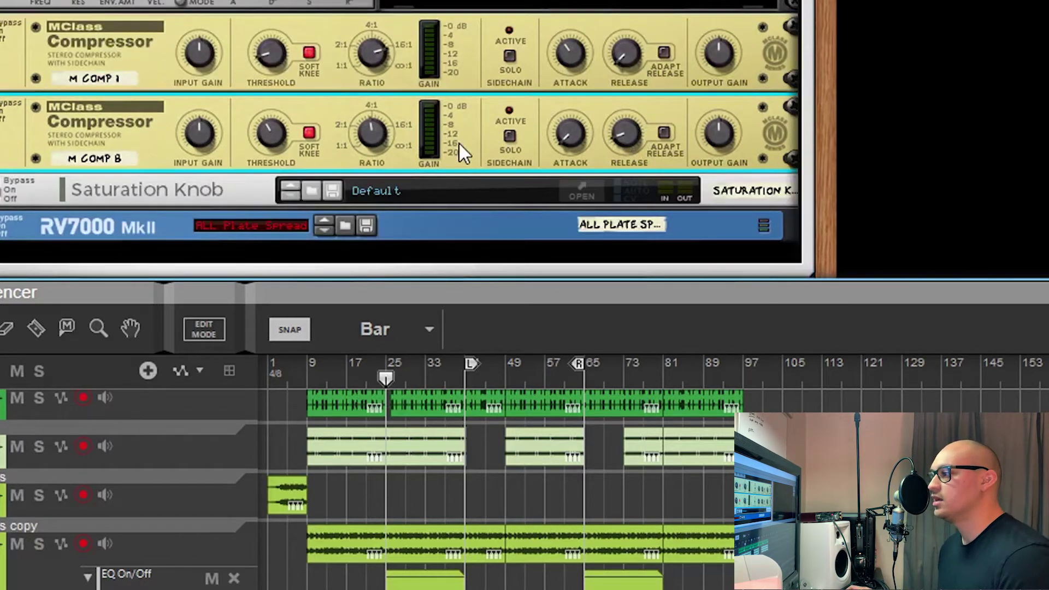
scroll(460, 143, "up", 3)
left_click(458, 142)
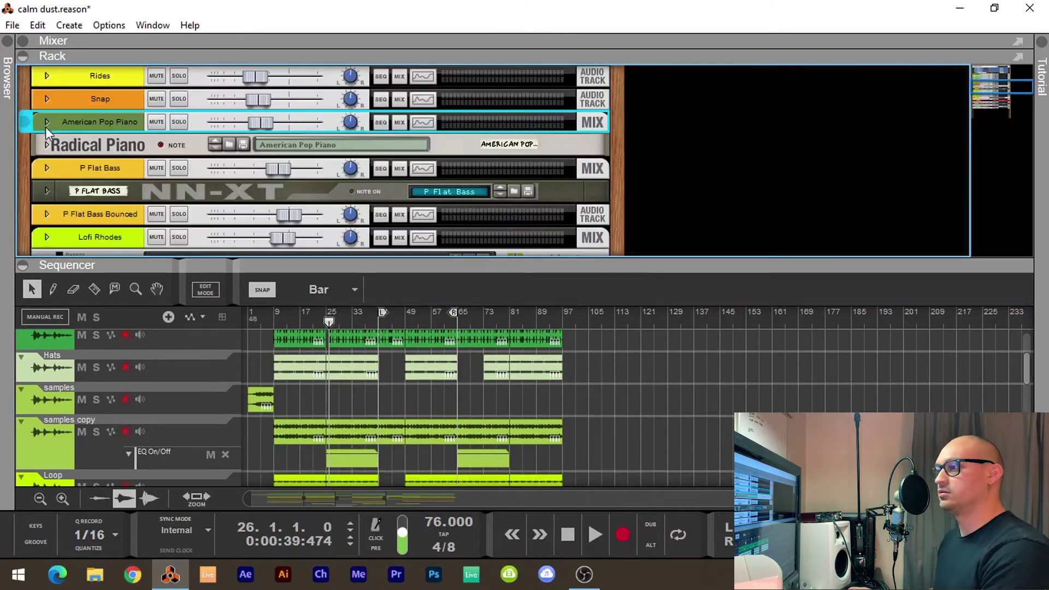
- Solo the P Flat Bass and P Flat Bass Bounced tracks during playback
scroll(103, 156, "up", 2)
scroll(117, 162, "down", 2)
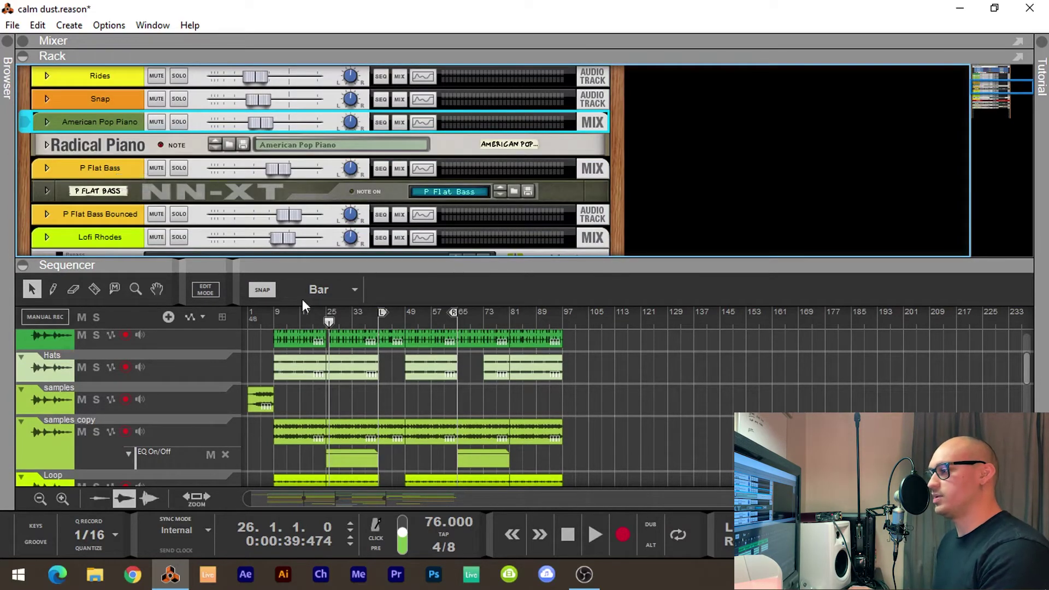
left_click(173, 168)
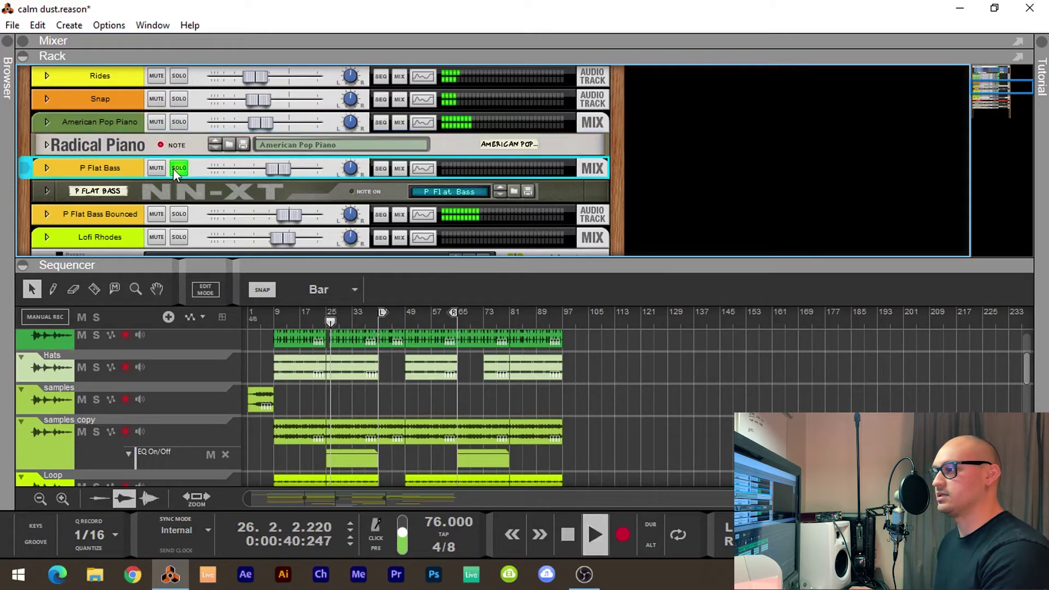
left_click(179, 214)
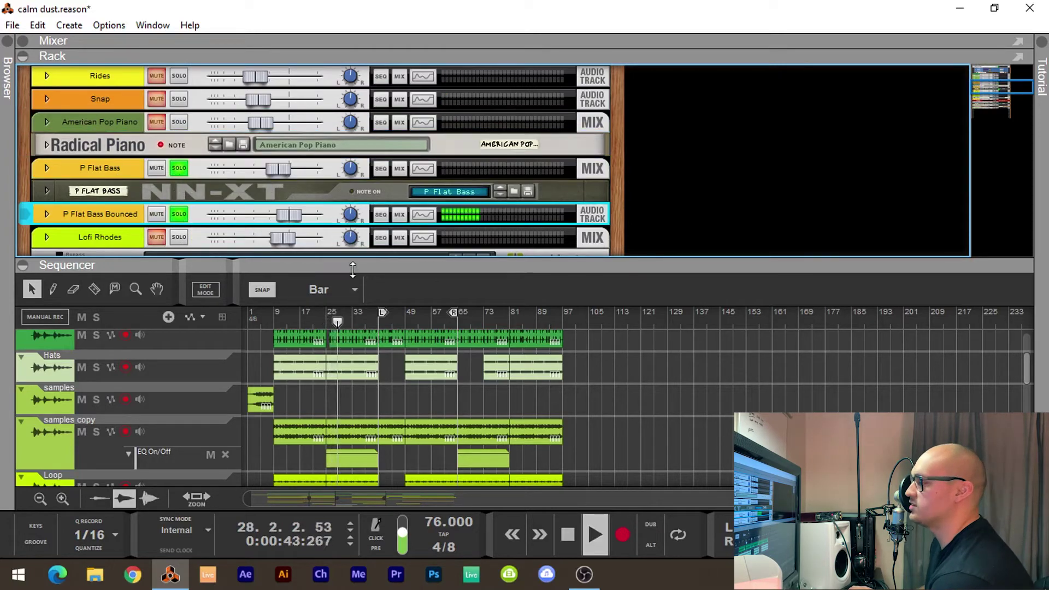
- Enlarge the sequencer and view the bass clips in the arrangement up close while the bass plays
left_click_drag(353, 270, 377, 76)
scroll(432, 192, "down", 3)
key("h")
key("h")
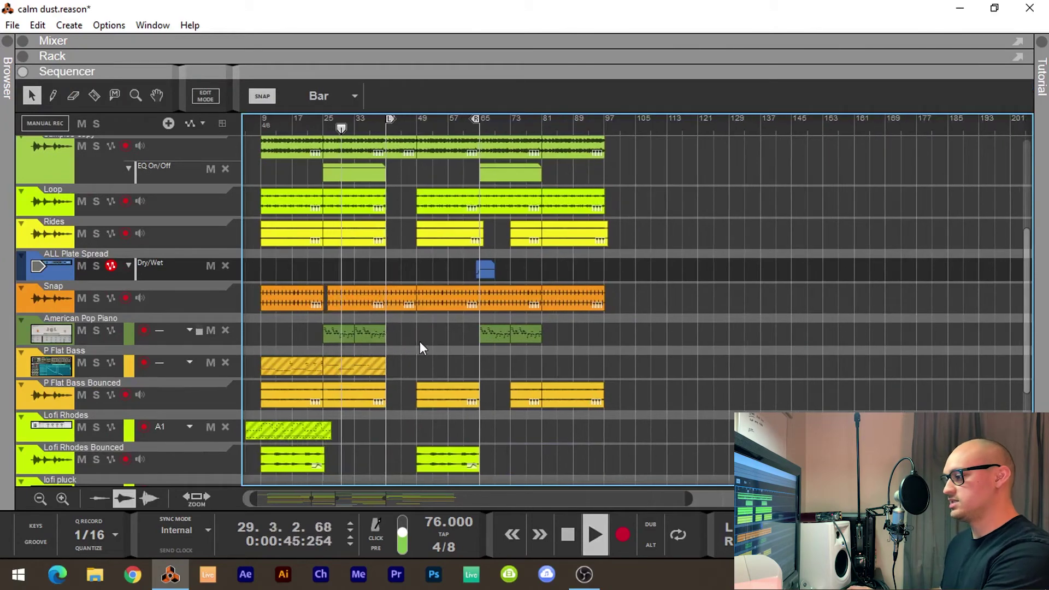
key("h")
key("h")
key("h")
key("h")
key("h")
key("h")
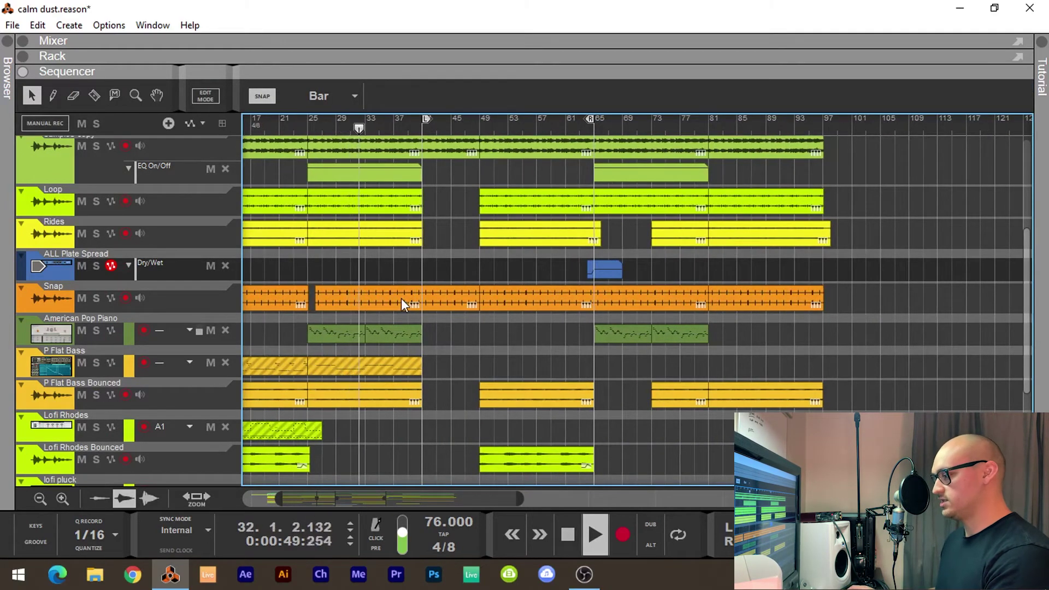
- Unfold P Flat Bass Bounced in the rack, inspect its MClass Compressor insert and fold the track up again
left_click_drag(388, 66, 401, 330)
scroll(90, 200, "down", 2)
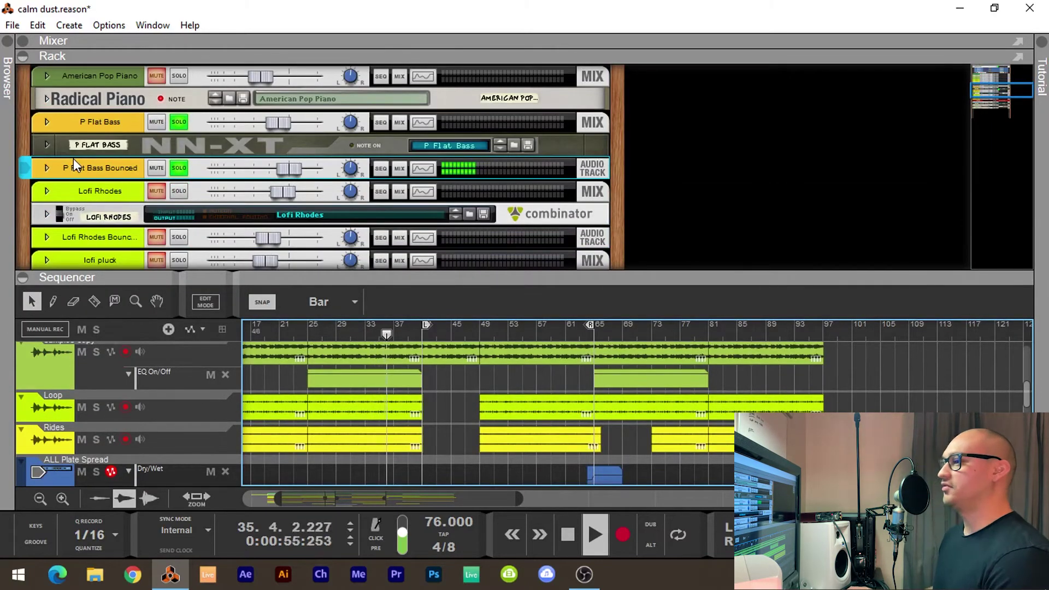
left_click(47, 168)
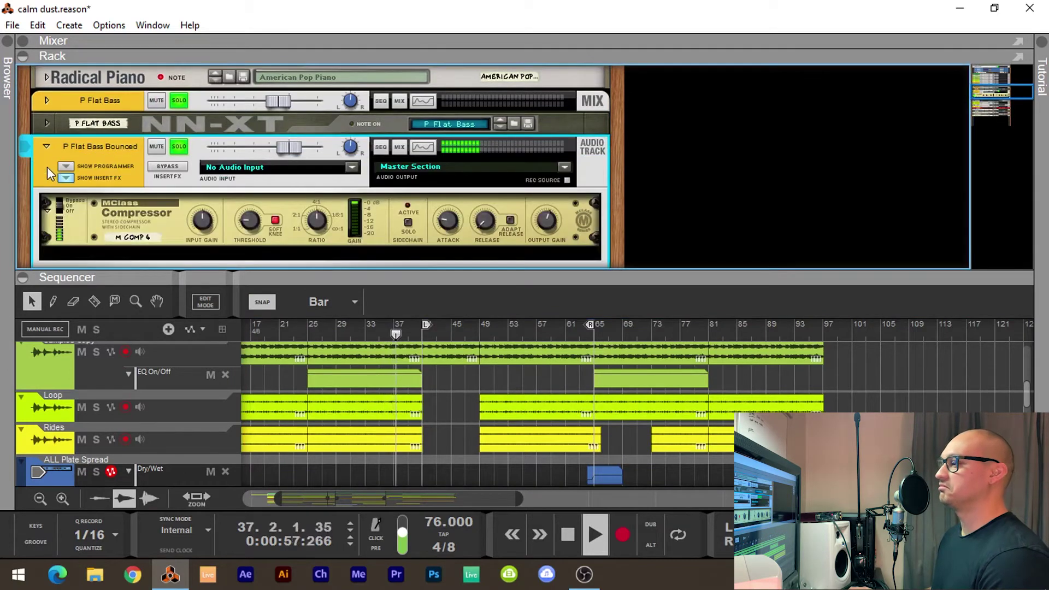
scroll(47, 166, "down", 2)
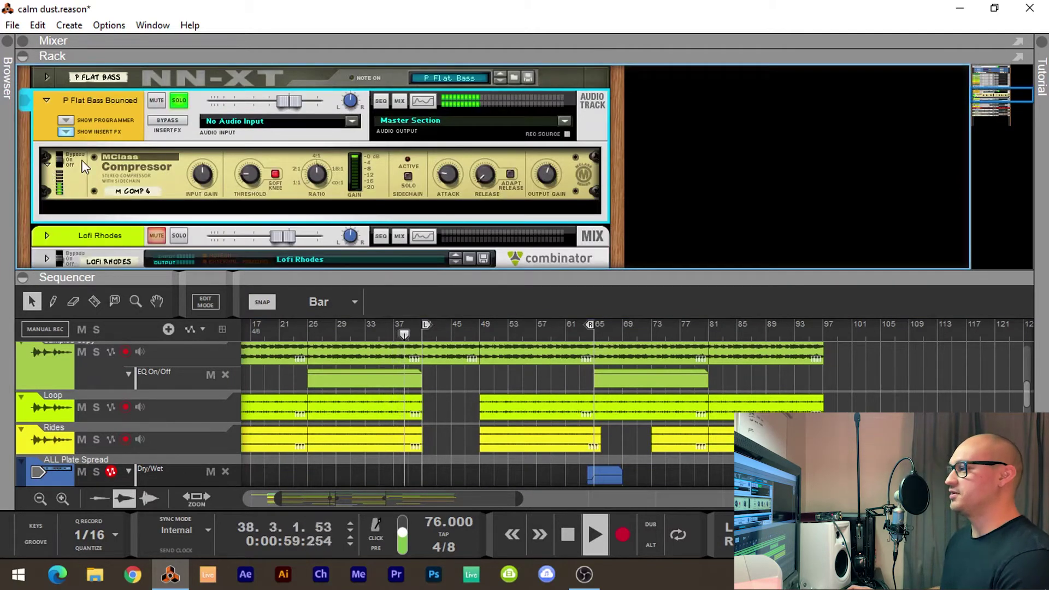
left_click(716, 180)
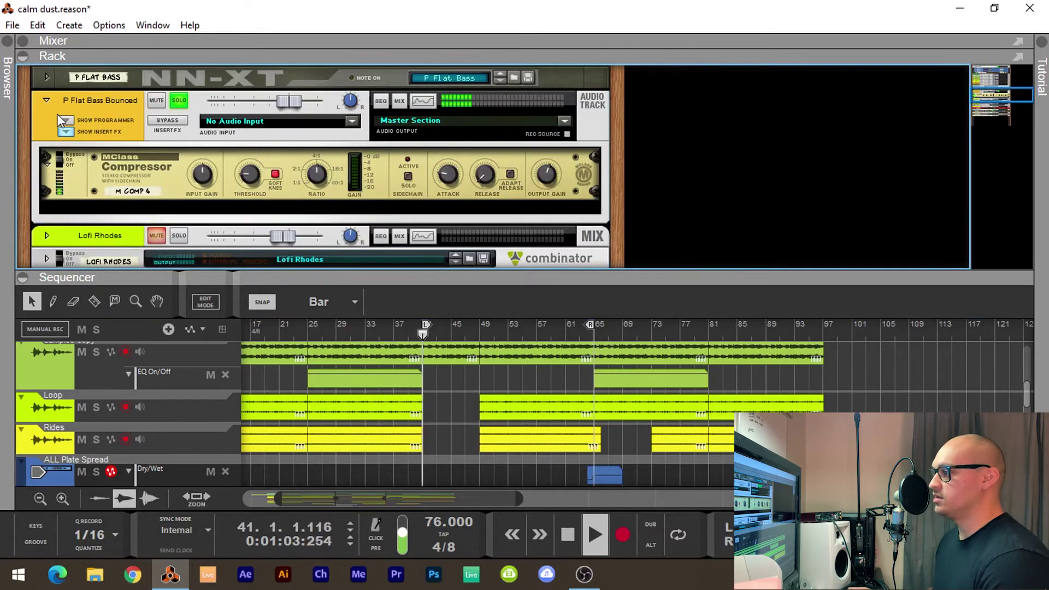
left_click(47, 100)
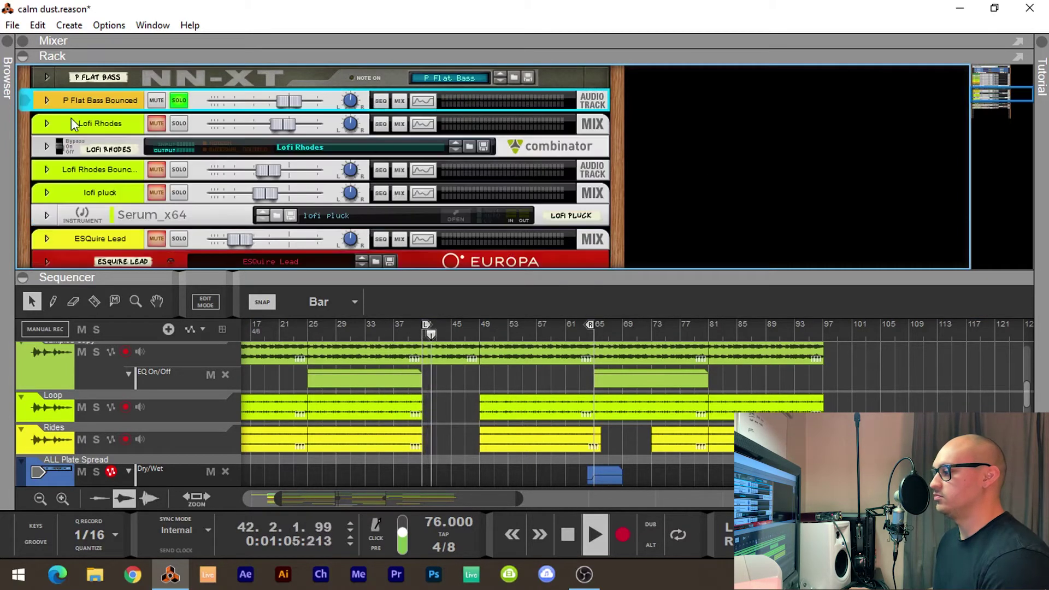
scroll(96, 142, "up", 3)
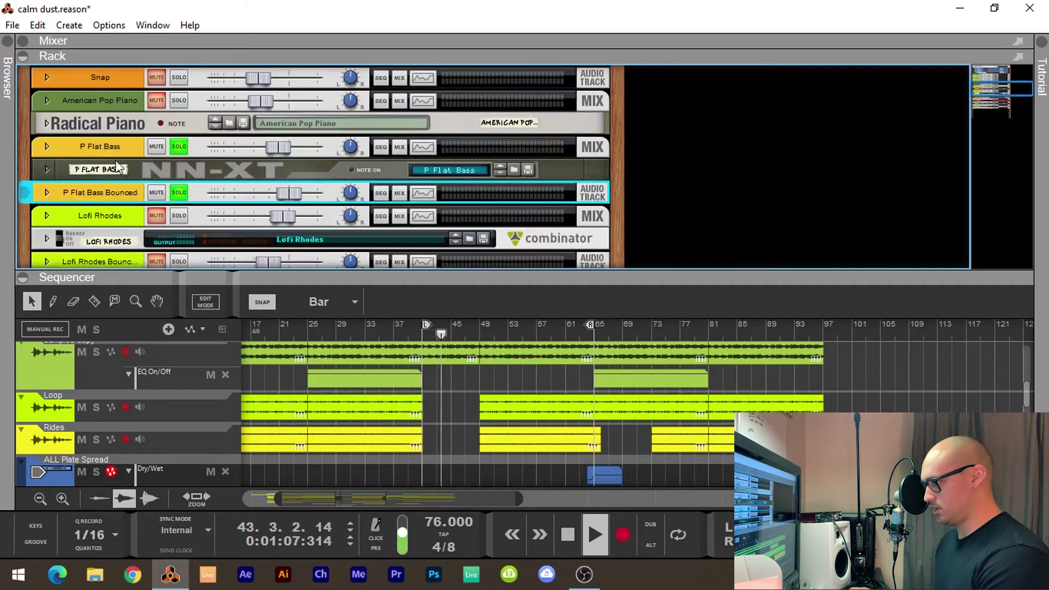
- Unmute the P Flat Bass clip at bar 25, mute the P Flat Bass Bounced clip below it and start playback
scroll(362, 313, "down", 3)
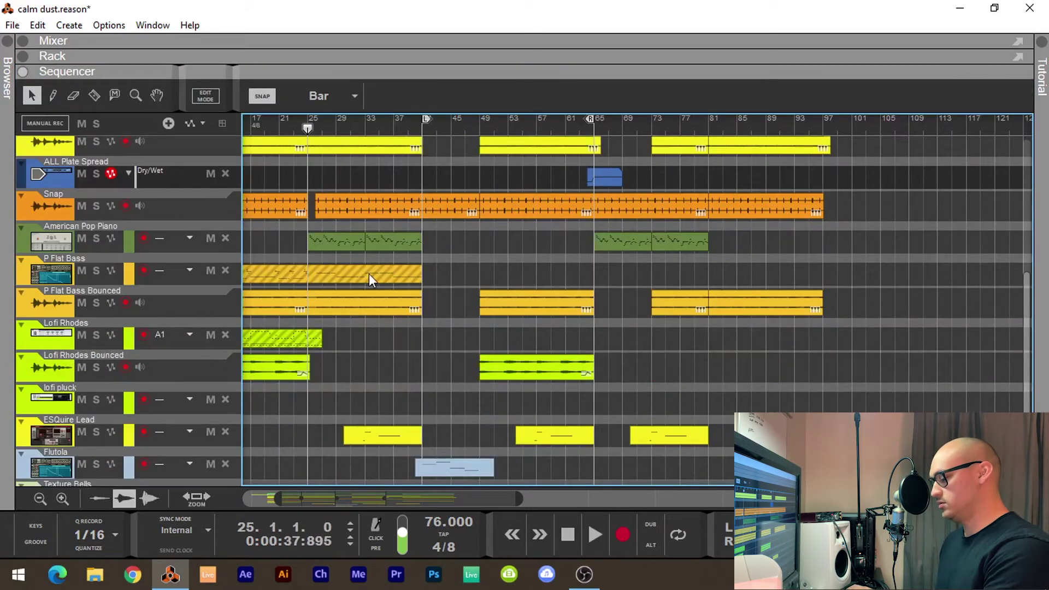
left_click(369, 274)
key("m")
left_click(363, 308)
key("m")
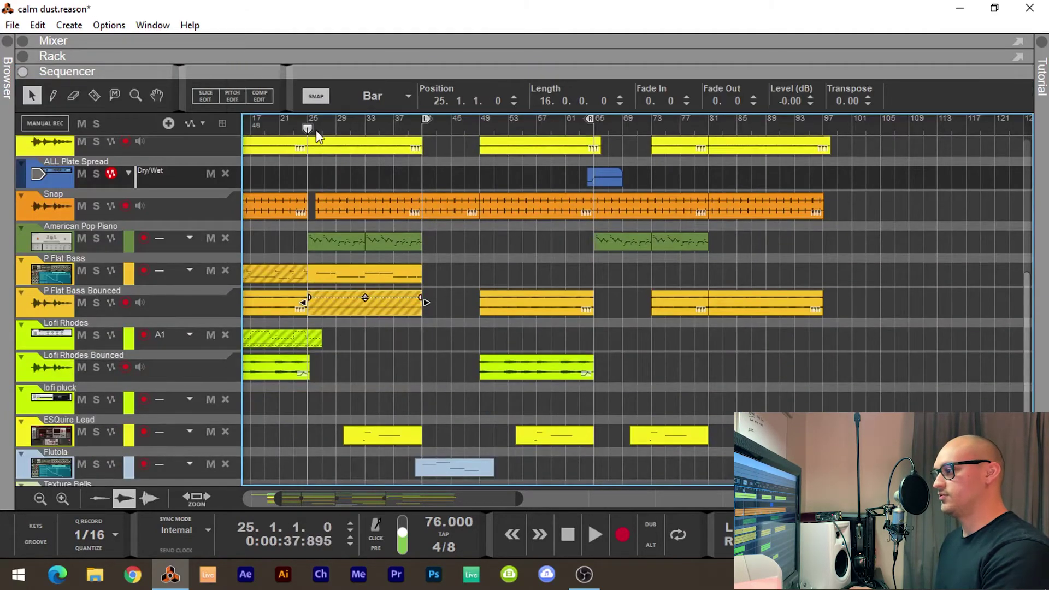
key("space")
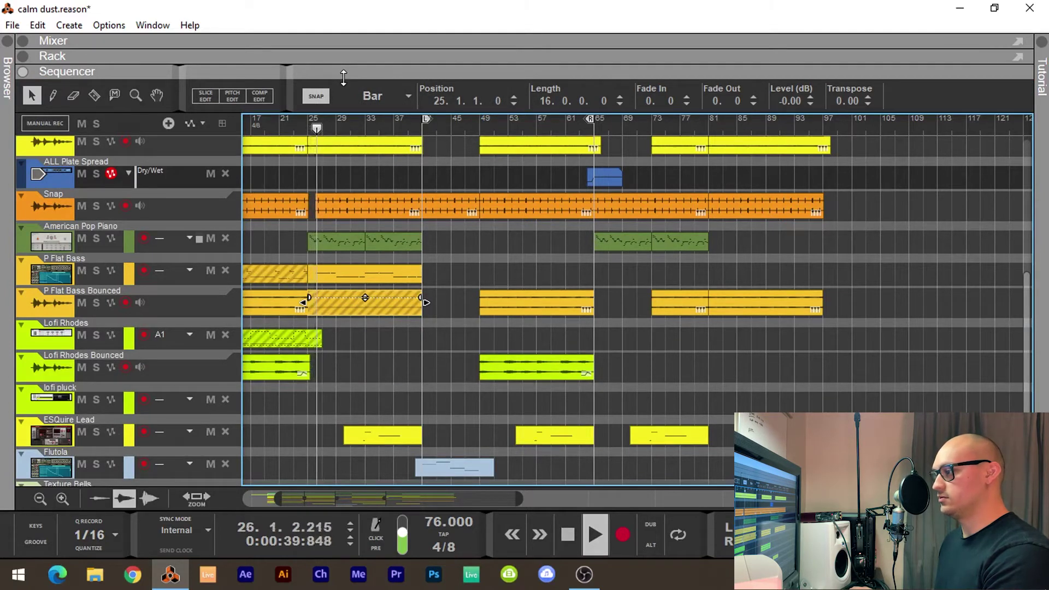
- Move the playhead to bar 9, unmute the P Flat Bass clip there and play it
mouse_move(318, 129)
left_mouse_down()
mouse_move(241, 137)
mouse_move(313, 140)
mouse_move(305, 143)
left_mouse_up()
left_click(352, 267)
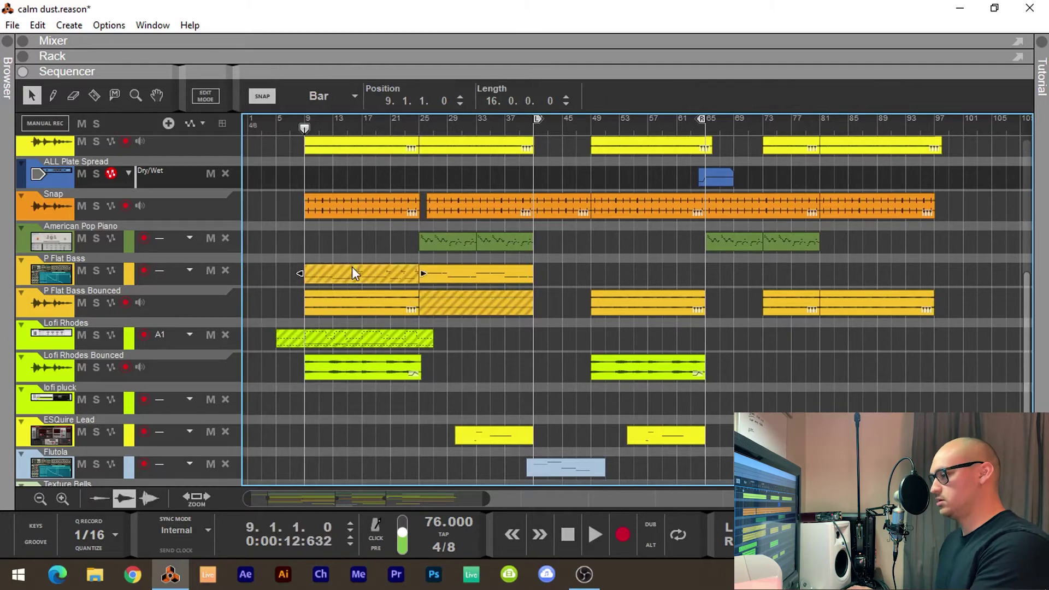
key("space")
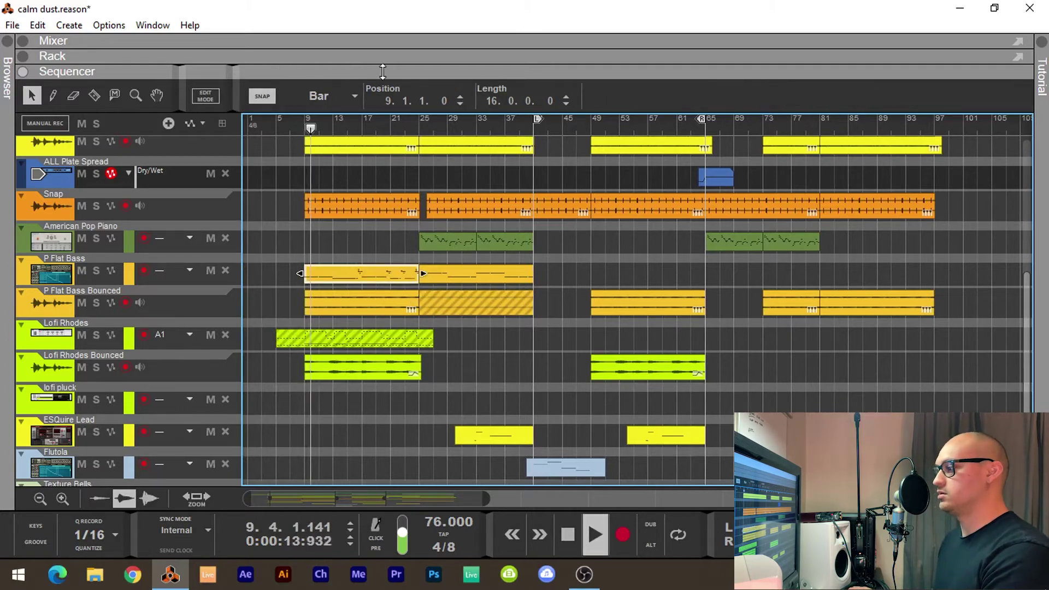
- Enlarge the rack and unfold P Flat Bass to examine its MClass Compressor insert while the bass plays
left_click_drag(383, 72, 383, 333)
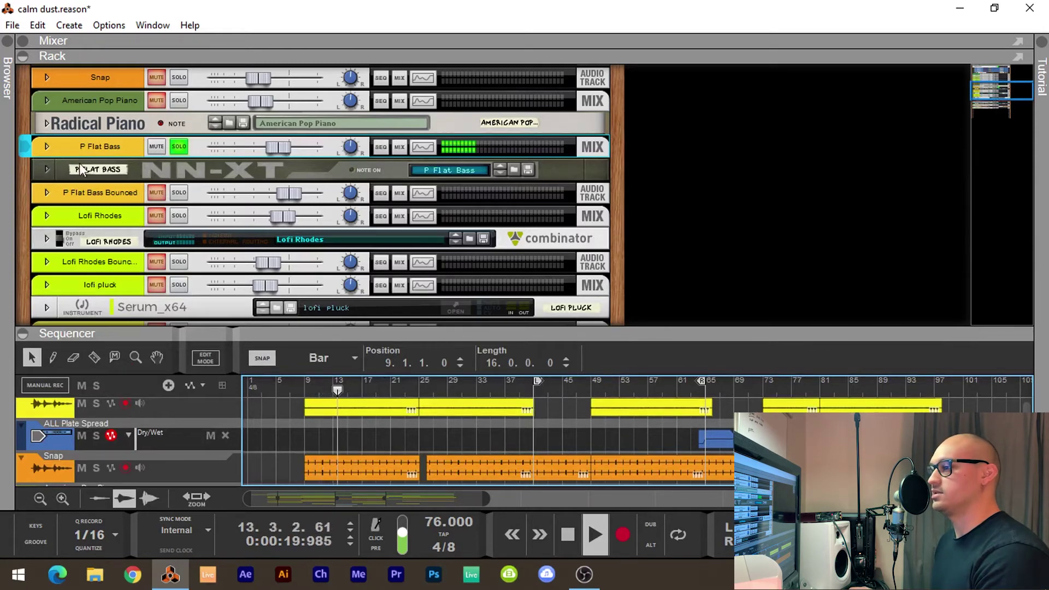
left_click(46, 145)
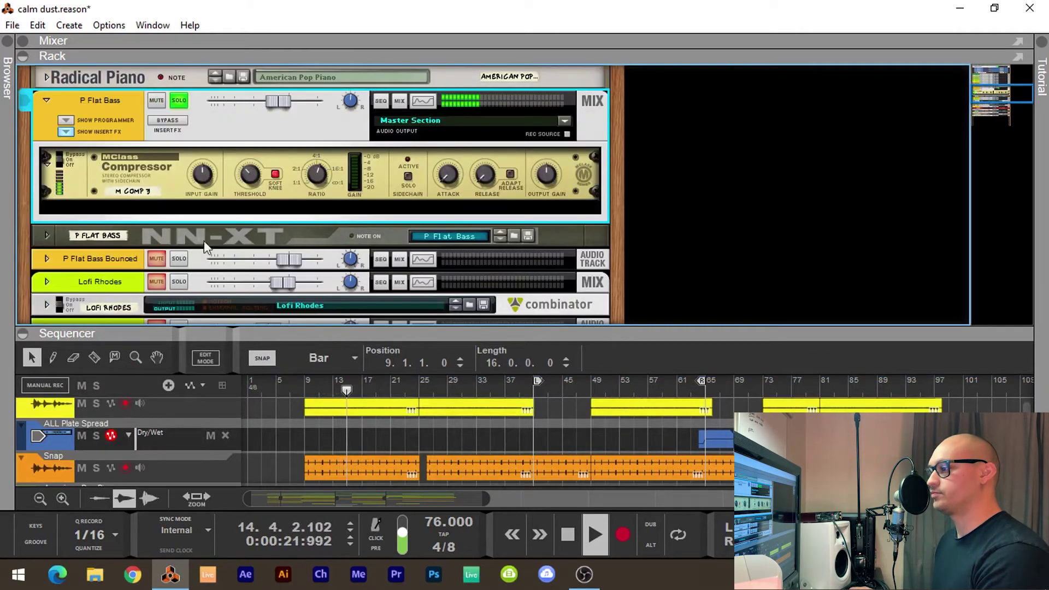
scroll(270, 176, "down", 2)
scroll(271, 172, "up", 2)
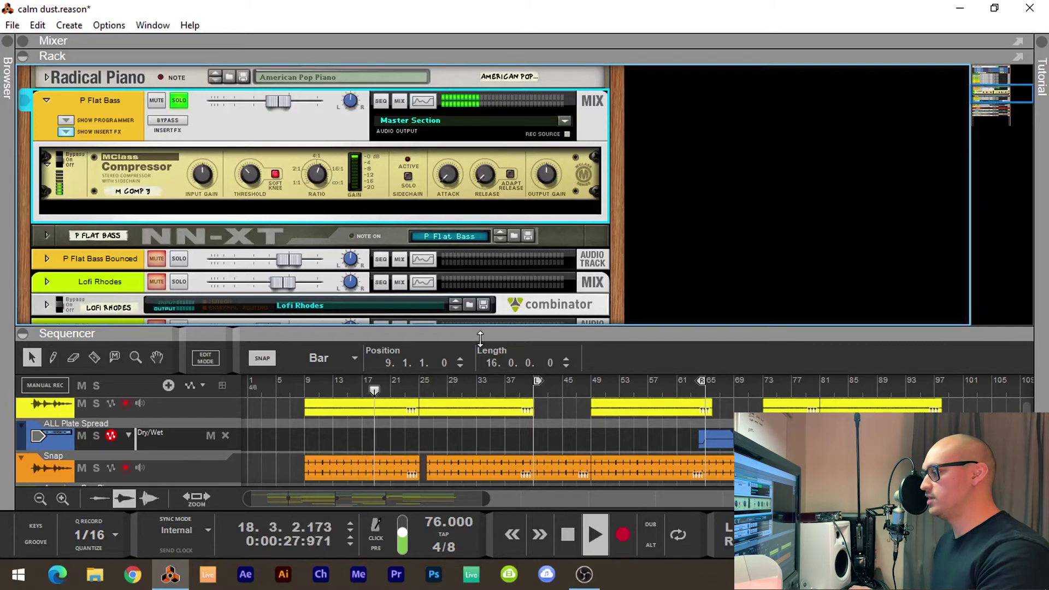
- Stop playback, open the P Flat Bass clip at bar 9 for note editing and bring its notes into an enlarged sequencer
left_click_drag(481, 339, 498, 173)
key("space")
double_click(389, 365)
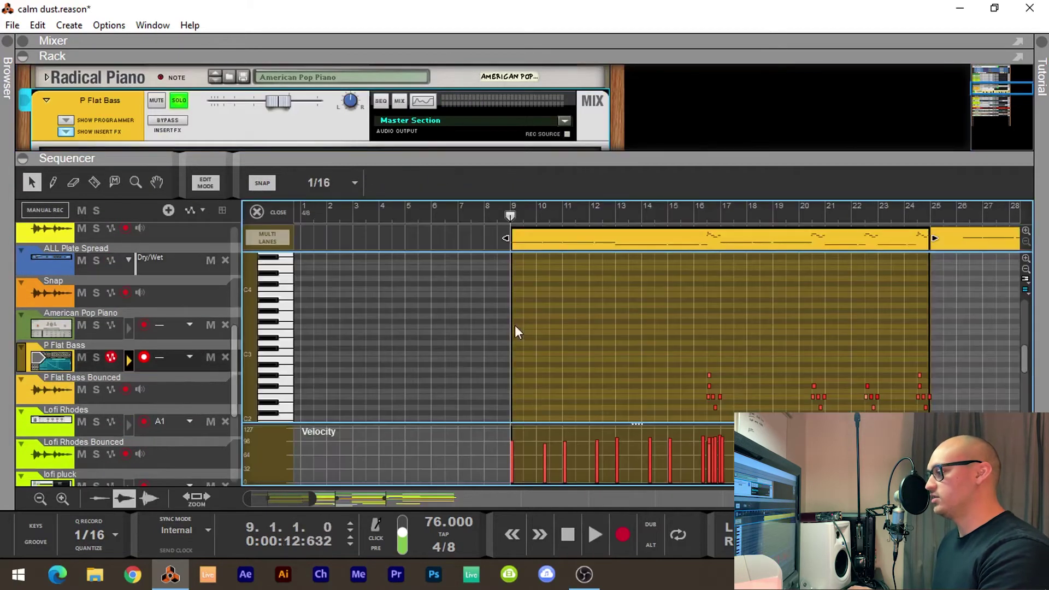
double_click(761, 160)
scroll(754, 260, "down", 2)
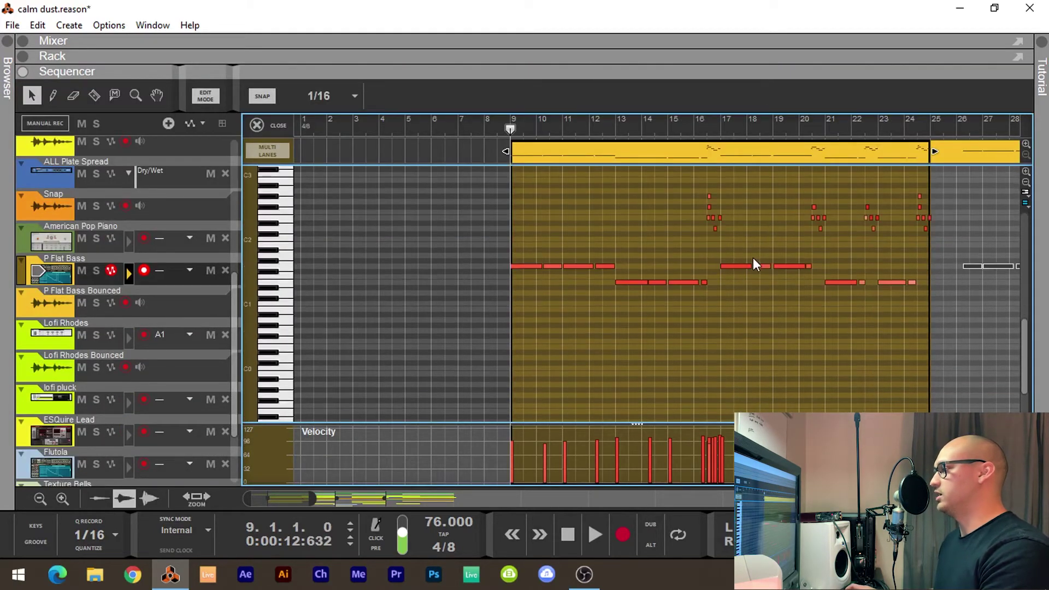
- Play the short high-note bass run in the P Flat Bass clip from just after bar 16
left_click(704, 129)
key("space")
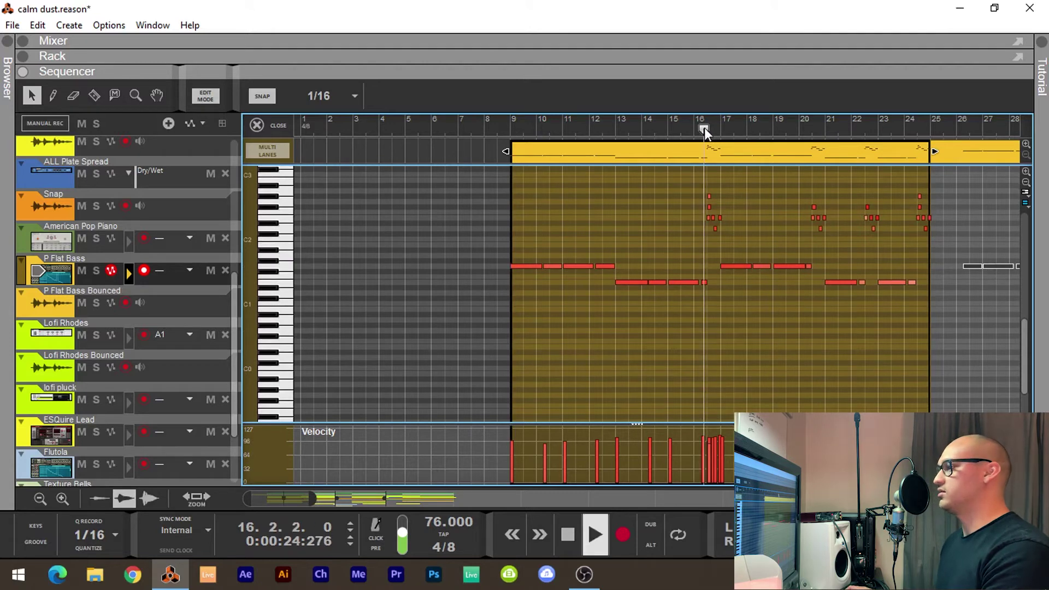
left_click(704, 127)
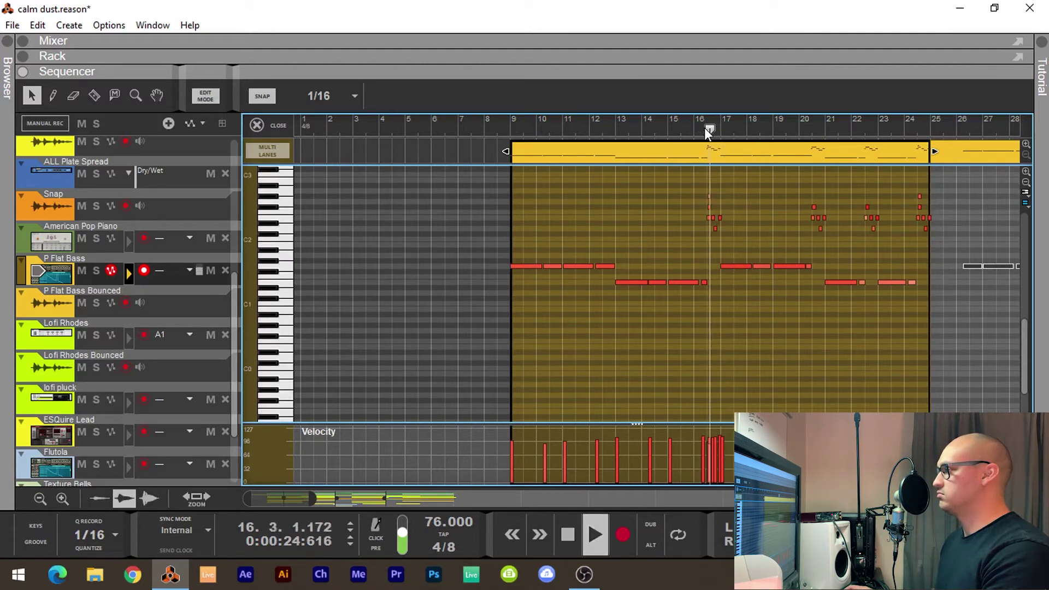
- Look over the bass channels in the mixer, return to the rack and play P Flat Bass from bar 9
scroll(842, 170, "down", 2)
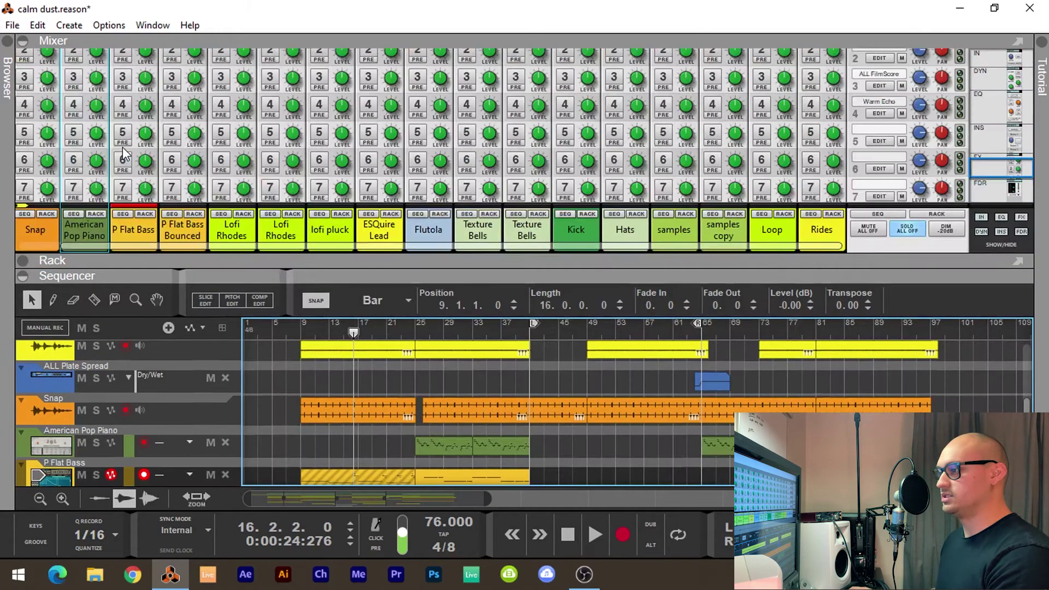
scroll(122, 147, "down", 5)
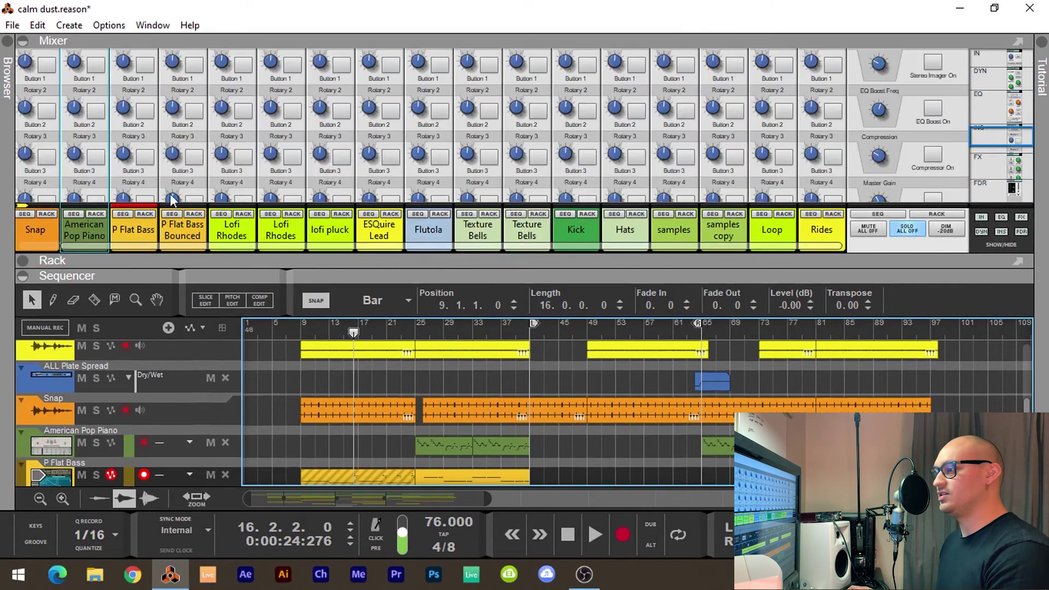
left_click_drag(265, 260, 268, 45)
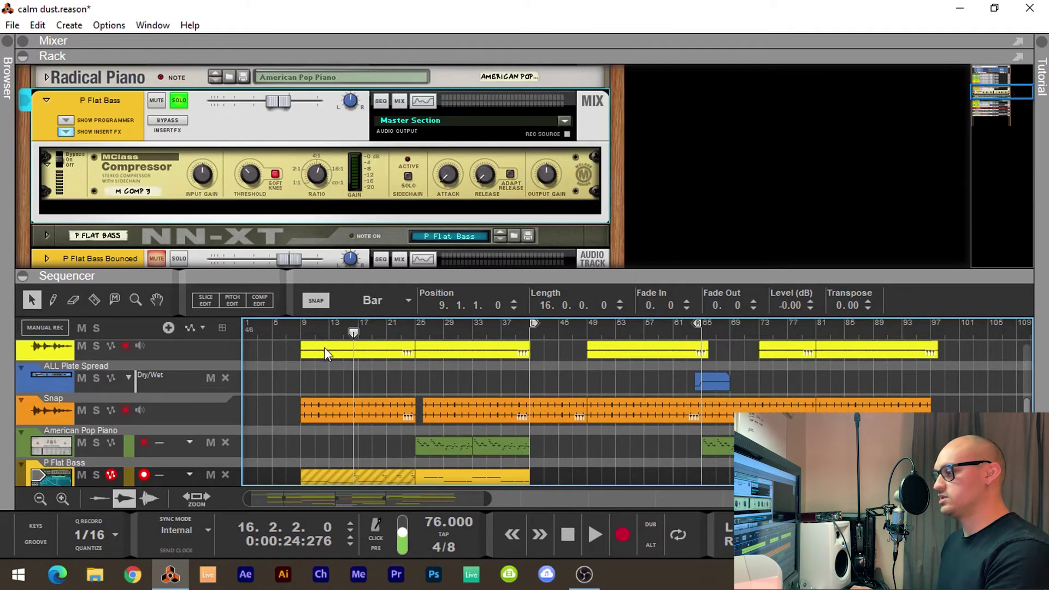
left_click(301, 328)
key("space")
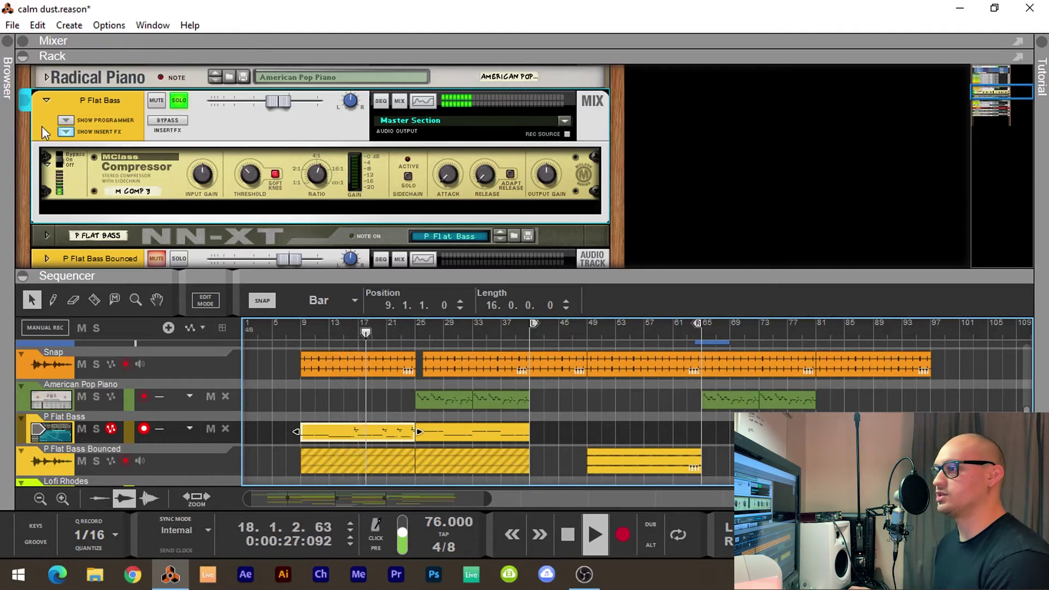
- Stop playback, fold P Flat Bass in the rack, and unfold and solo P Flat Bass Bounced instead
left_click(46, 101)
key("space")
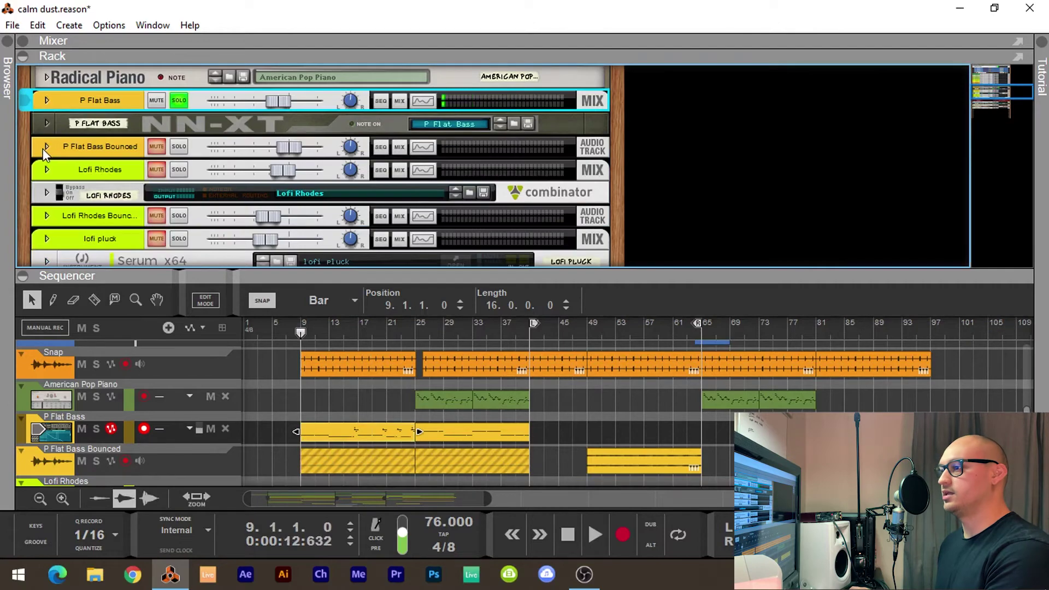
left_click(47, 146)
left_click(178, 146)
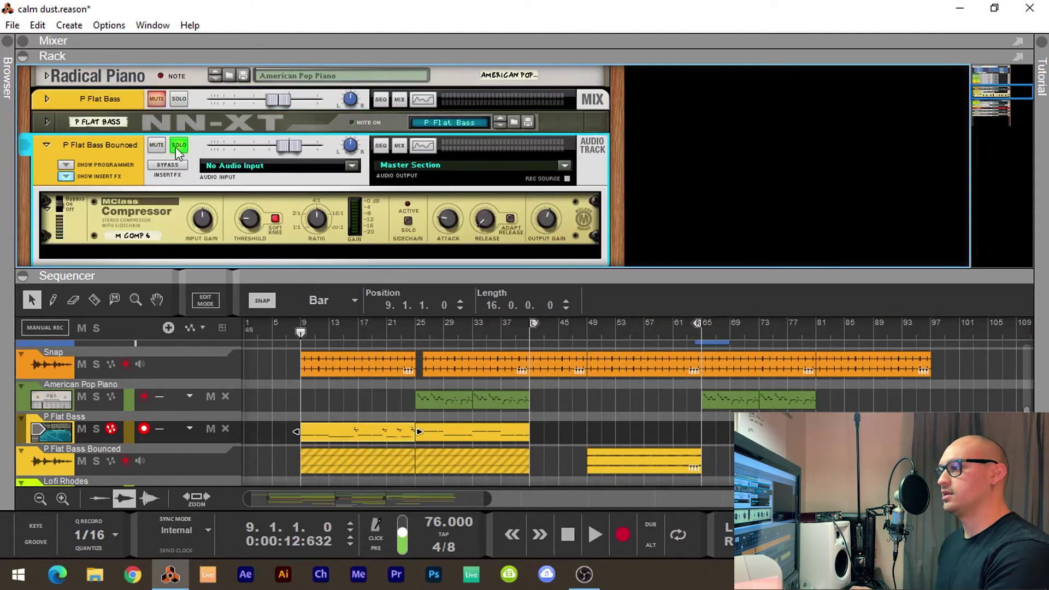
- Mute the P Flat Bass clip at bar 9, unmute the P Flat Bass Bounced clip below it and play it
scroll(370, 392, "down", 4)
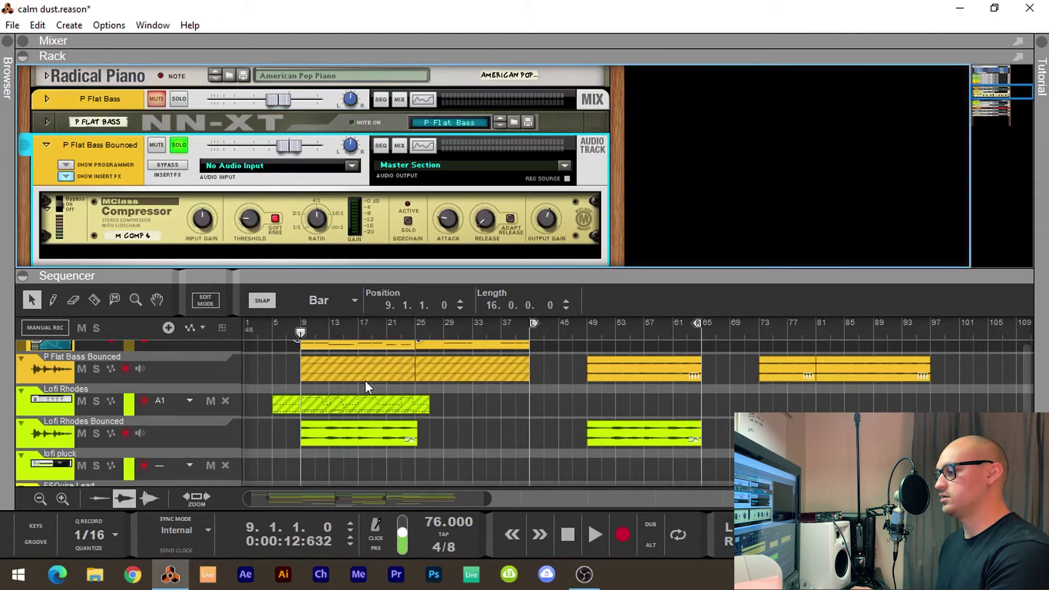
scroll(365, 380, "up", 2)
left_click(372, 384)
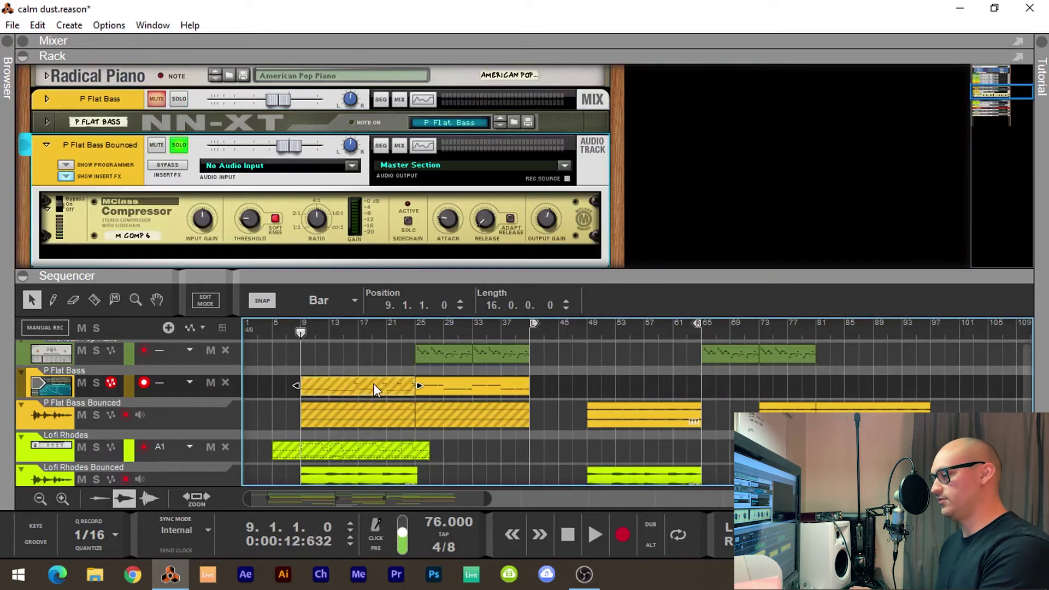
left_click(306, 415)
key("m")
key("space")
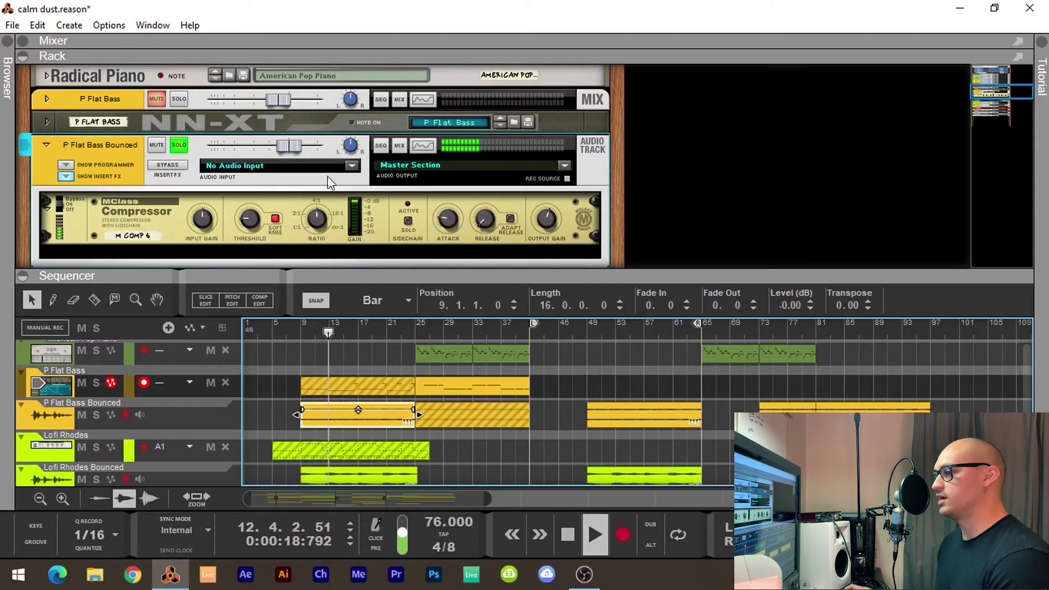
- Deselect the bounced clip, listen to P Flat Bass Bounced through its MClass Compressor and stop playback
left_click(716, 218)
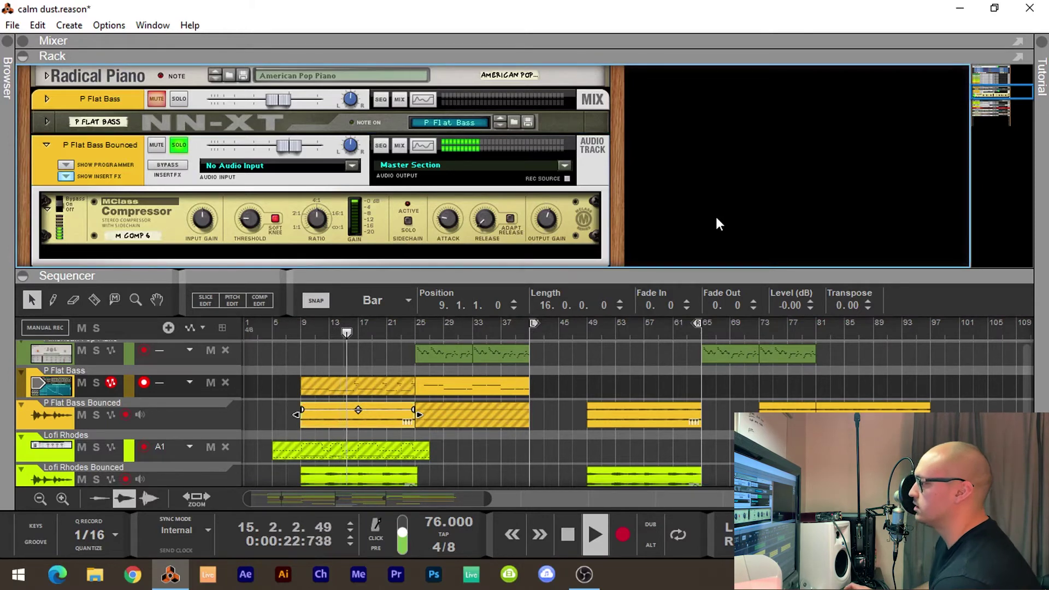
left_click(379, 363)
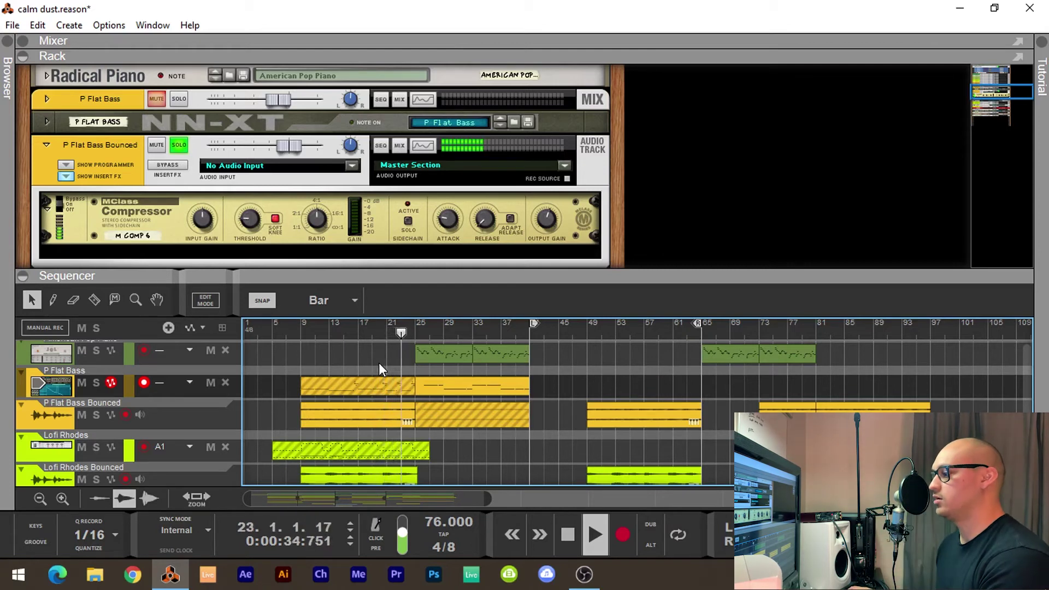
key("space")
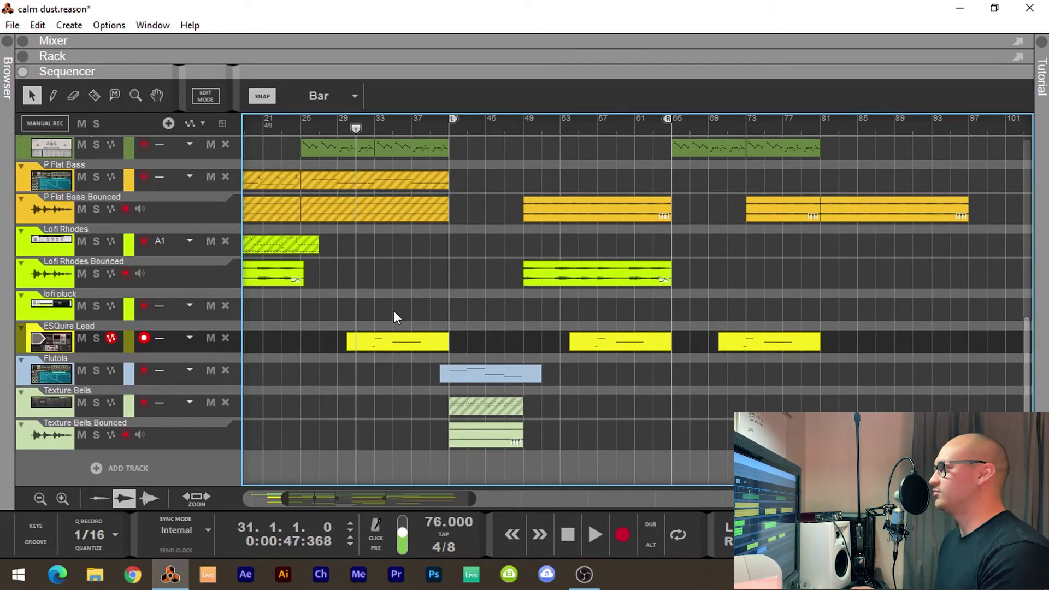
- Show the rack above an enlarged sequencer and solo the ESQuire Lead track while playing from bar 31
key("F6")
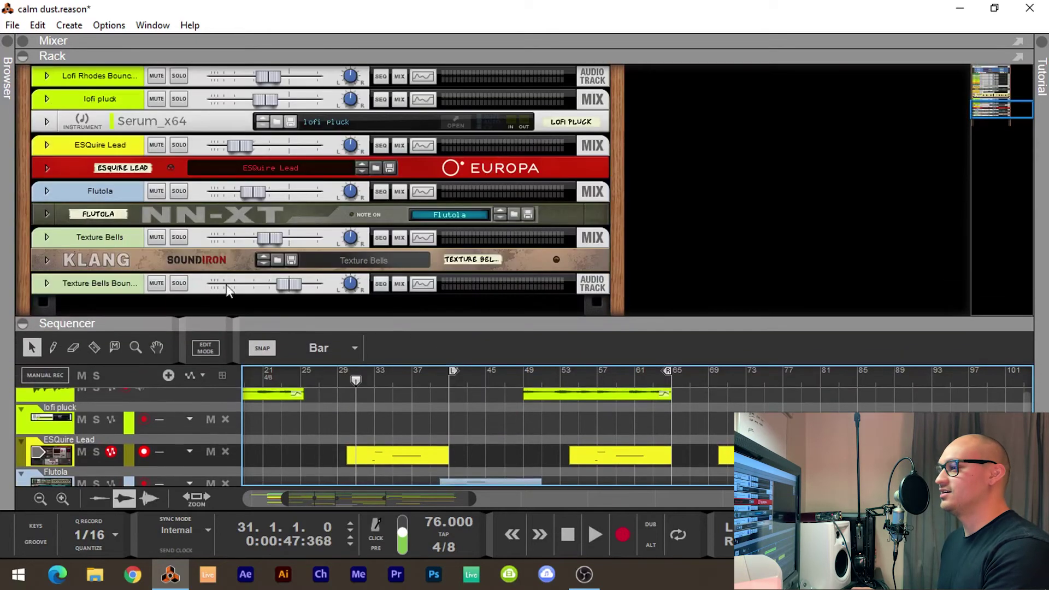
left_click_drag(421, 319, 386, 159)
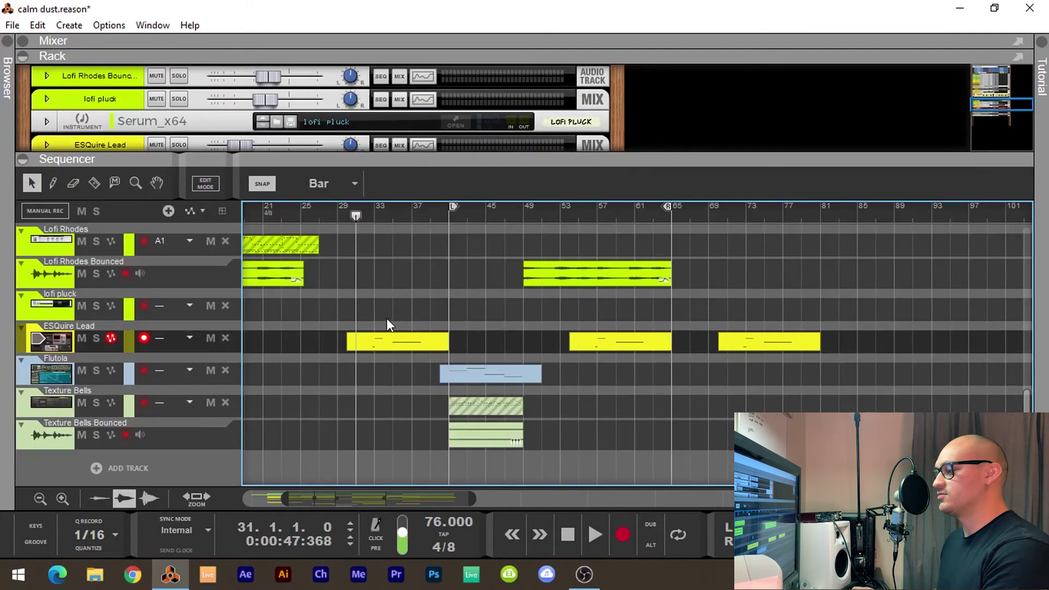
key("space")
left_click(95, 337)
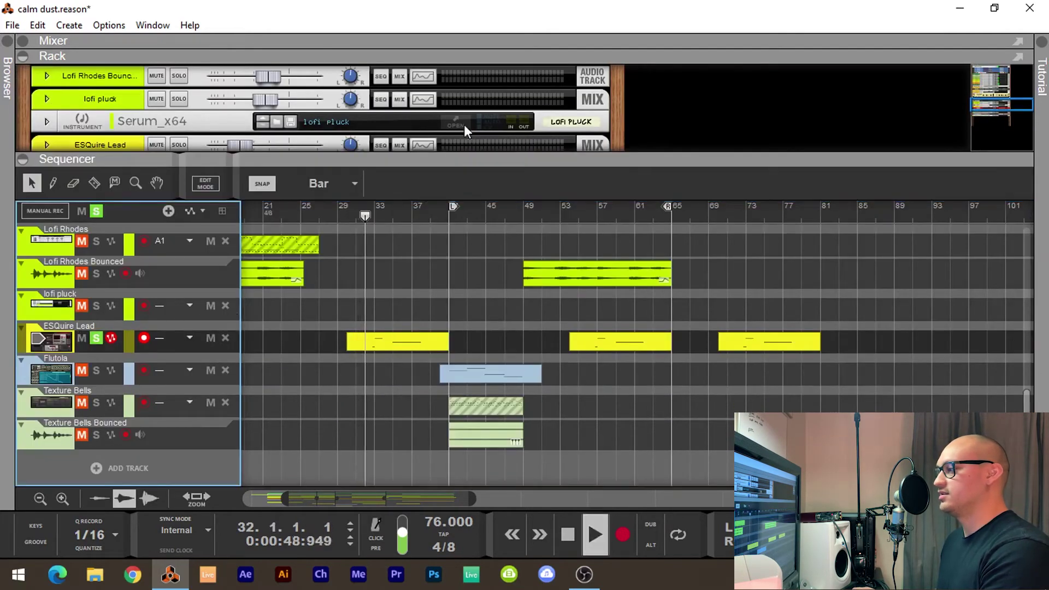
- Open the first ESQuire Lead clip to view its notes and bring its Europa device into view in the rack
double_click(393, 344)
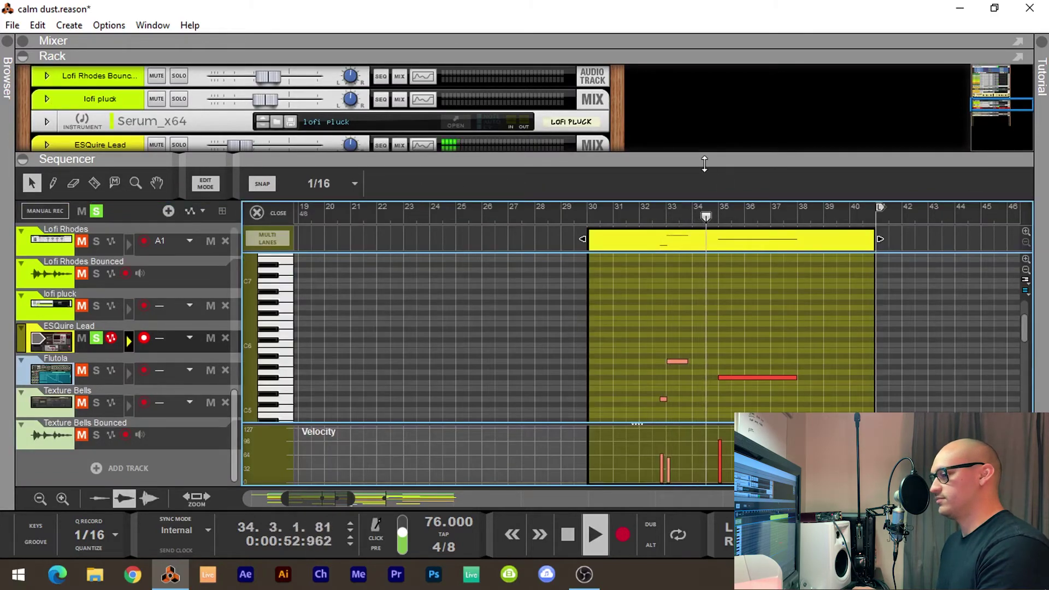
left_click_drag(704, 164, 704, 242)
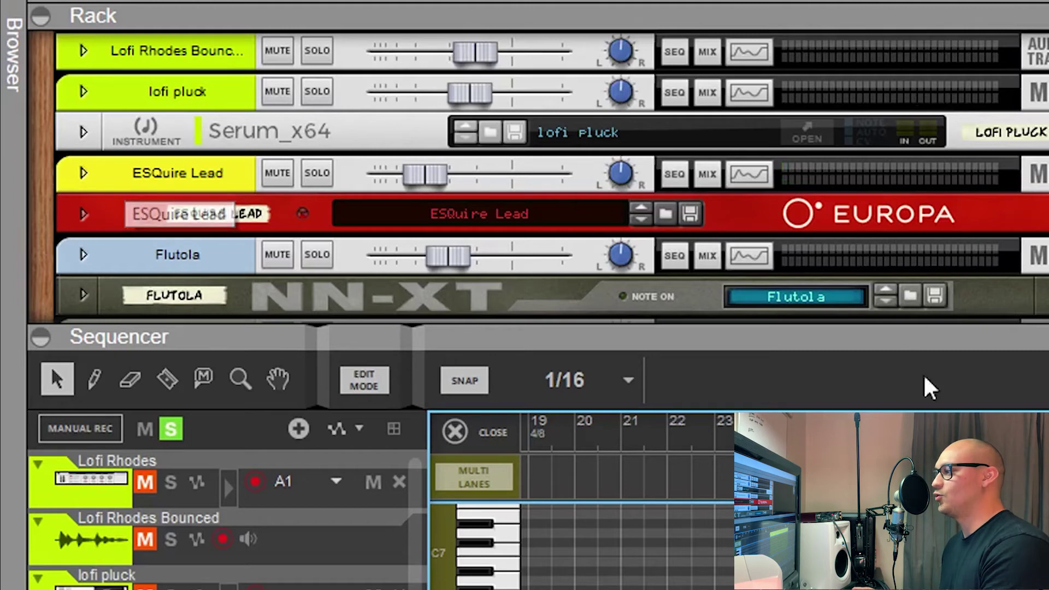
left_click_drag(919, 327, 926, 216)
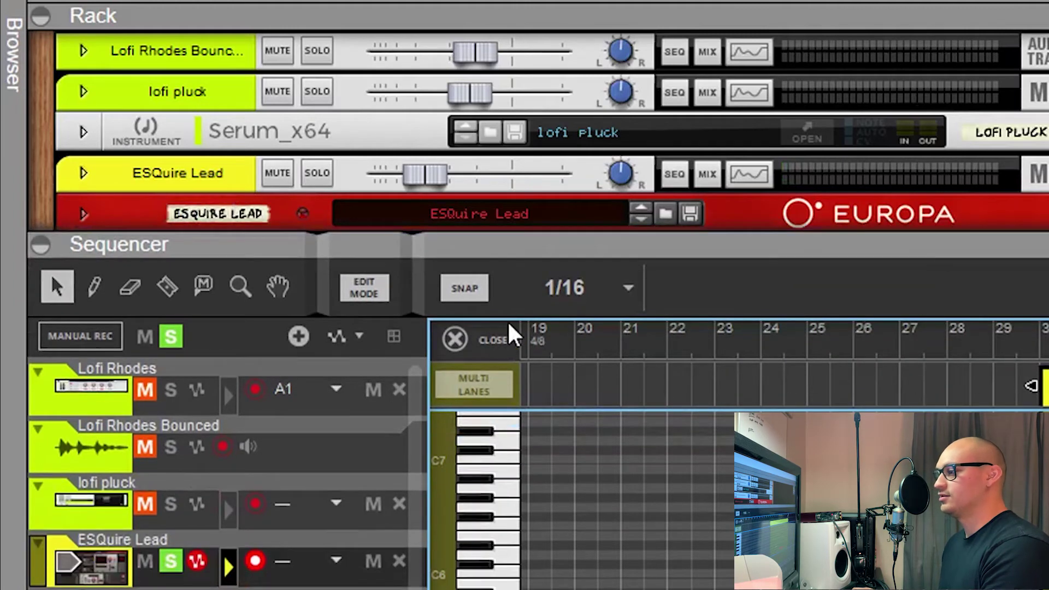
- Close the note editor, stop playback and turn off solo on the ESQuire Lead track
left_click(455, 339)
left_click(783, 507)
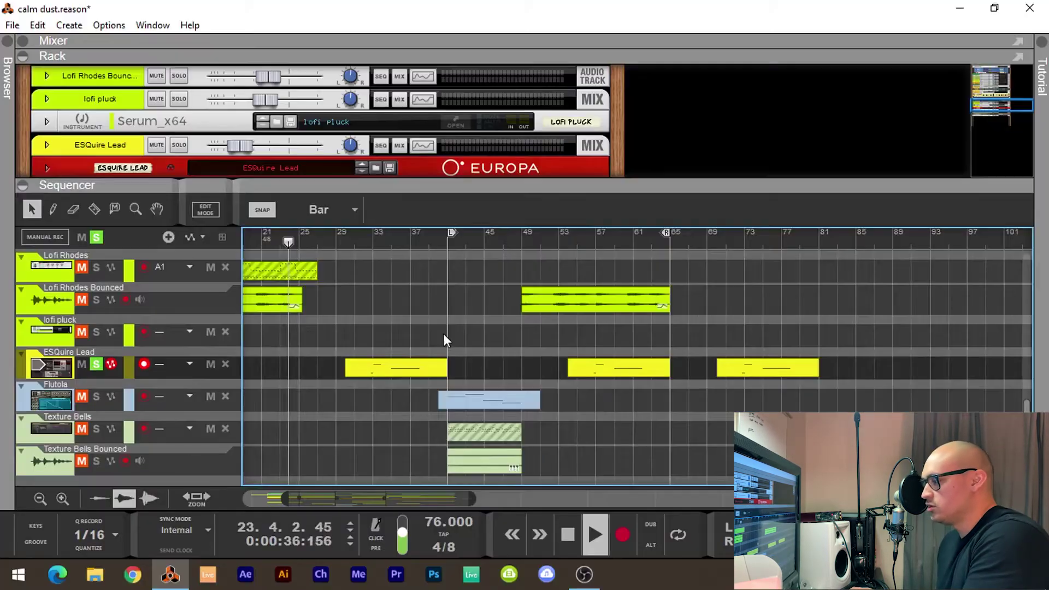
scroll(782, 507, "down", 4)
key("space")
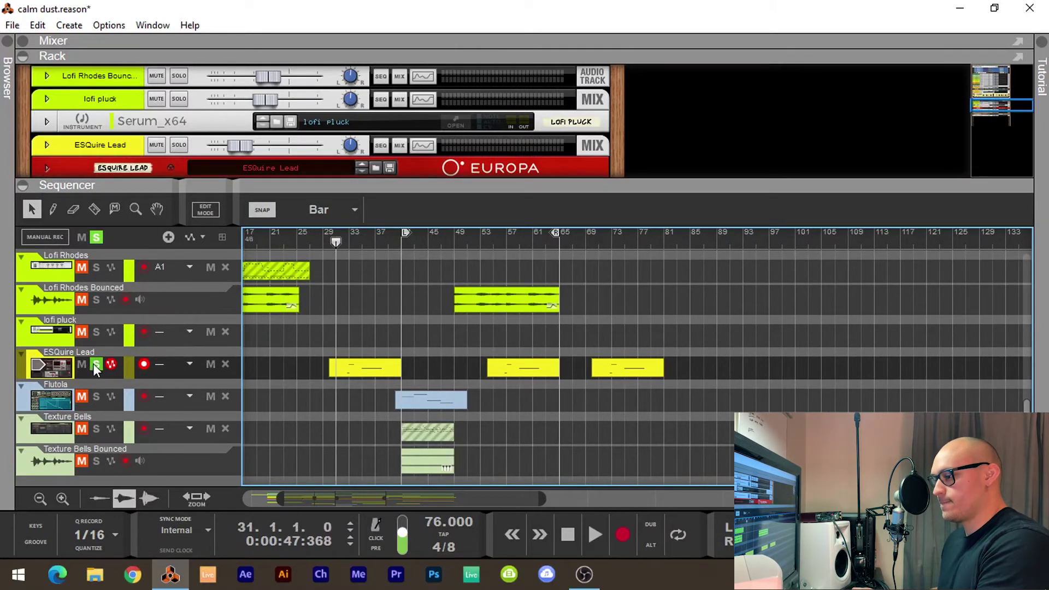
left_click(94, 363)
- Move the playhead to bar 41, solo the Flutola track and play it
scroll(509, 348, "down", 1)
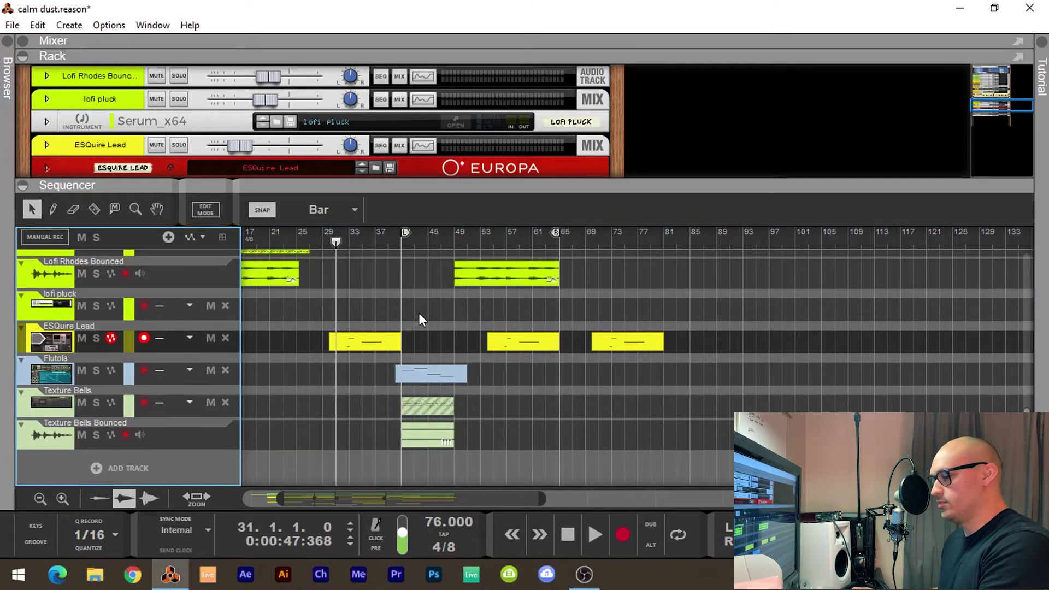
left_click(402, 246)
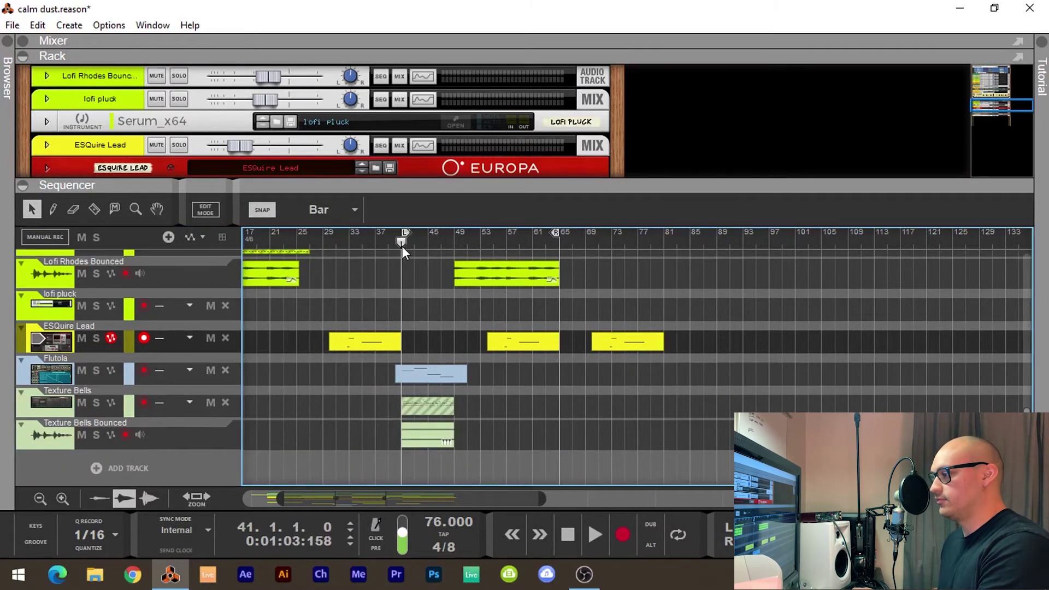
left_click(96, 371)
key("space")
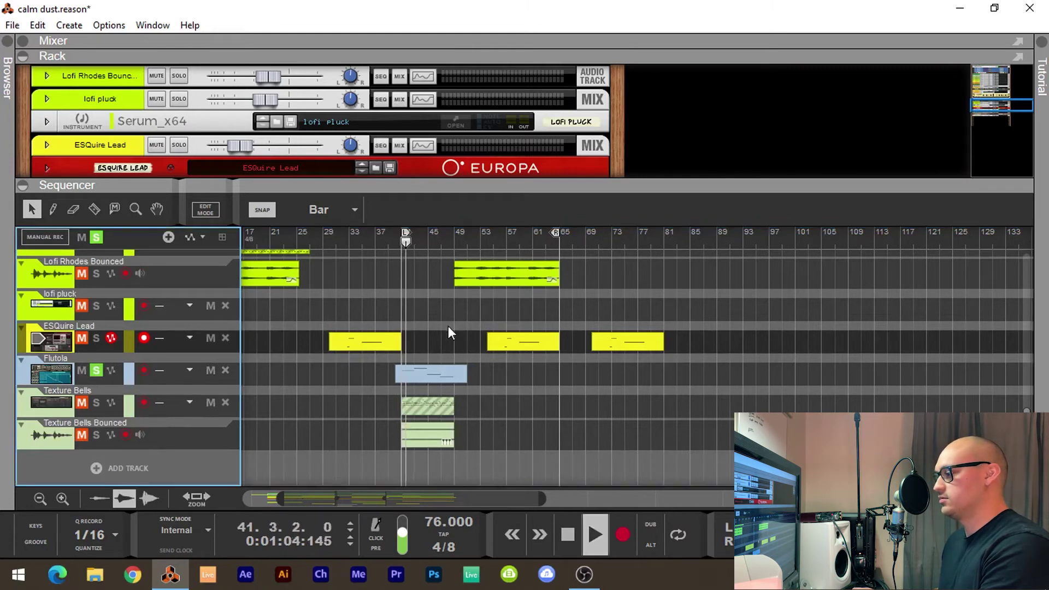
- Clear the solo on all tracks, replay the full mix from bar 41 and expand the sequencer over the rack
key("h")
key("h")
key("h")
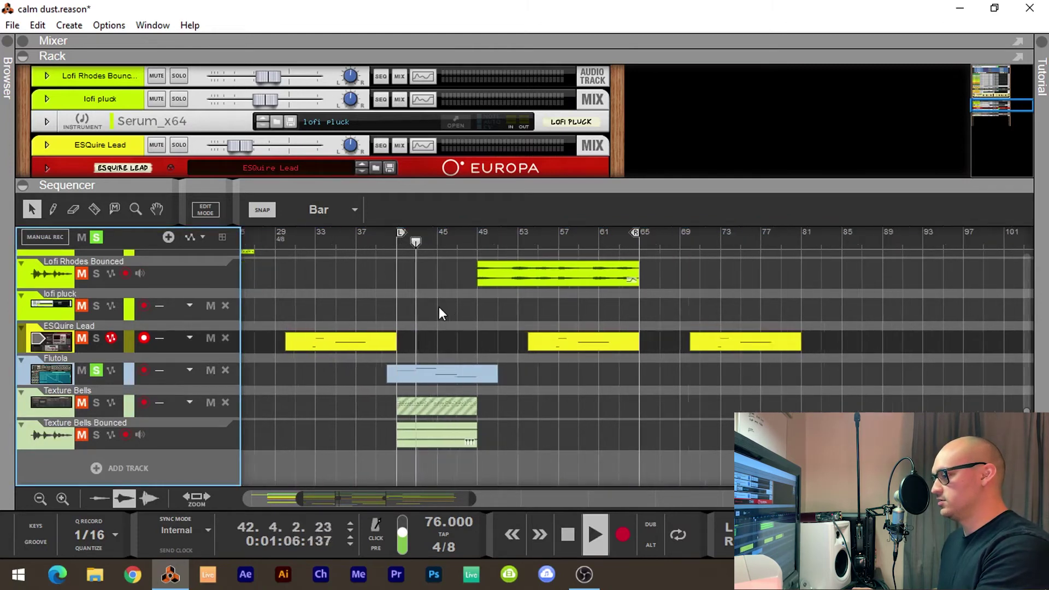
key("h")
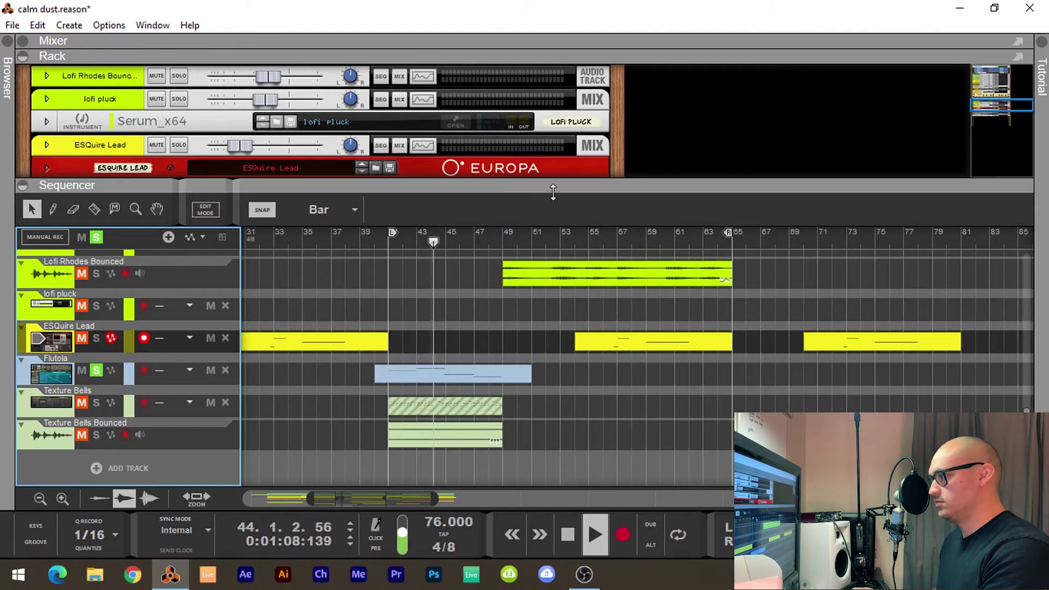
left_click_drag(553, 192, 553, 196)
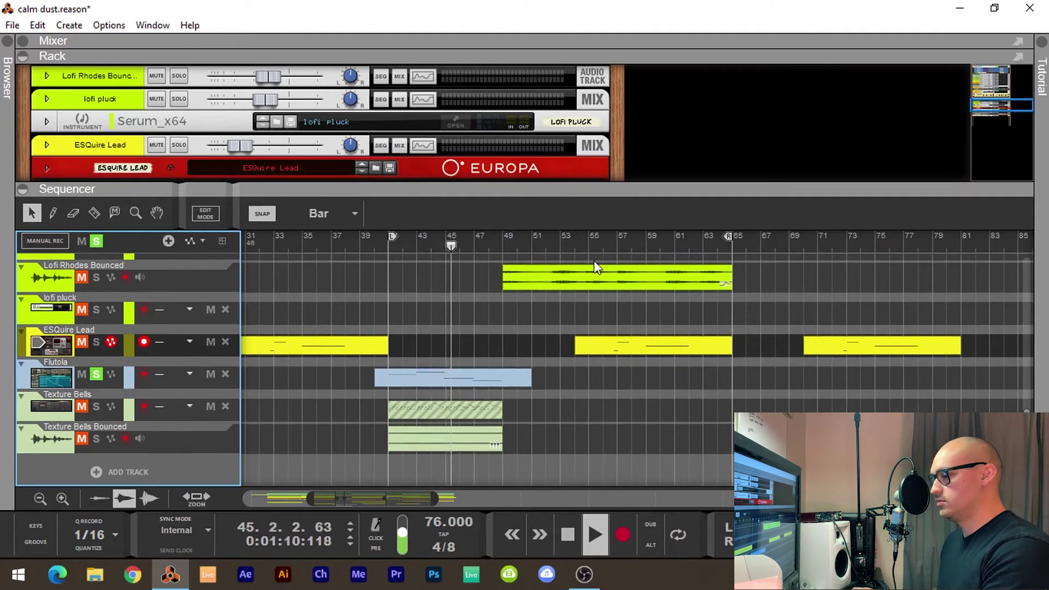
left_click(97, 241)
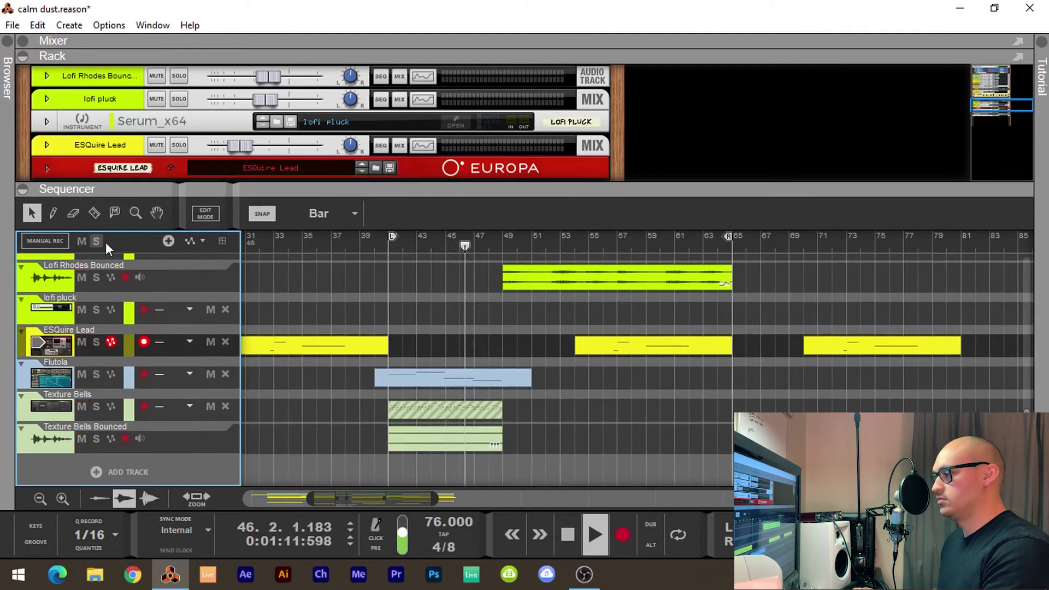
left_click(386, 245)
left_click_drag(553, 191, 573, 29)
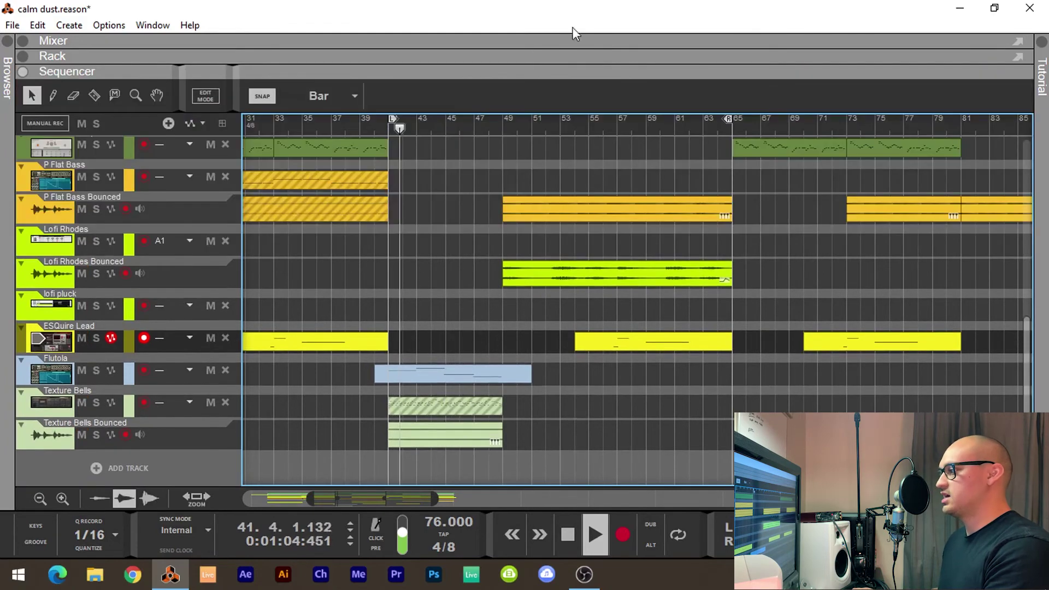
- Look at the Filter 3 Frequency automation clip at bar 41, close it and stop playback
scroll(474, 185, "up", 10)
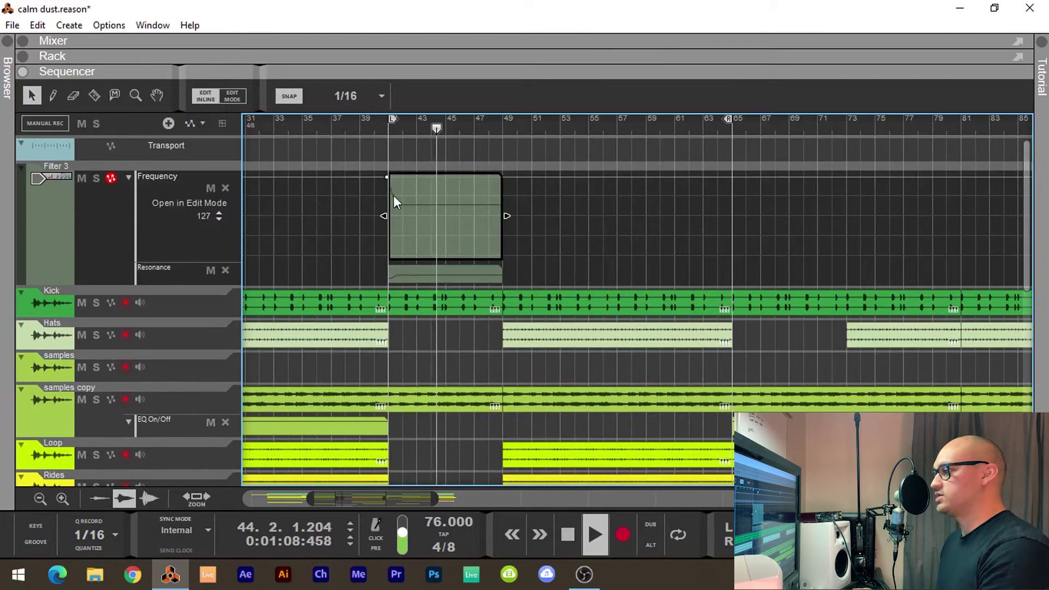
left_click(409, 156)
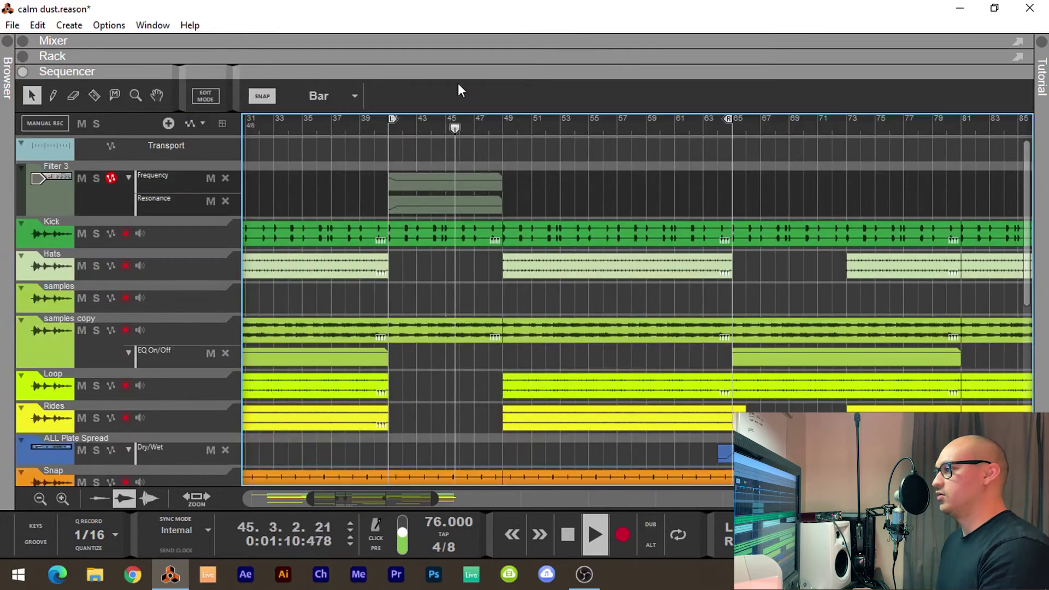
key("space")
- Show the rack, unfold the Master Section to inspect its Filter 3 insert effect, then fold it and hide the rack again
left_click_drag(462, 71, 464, 242)
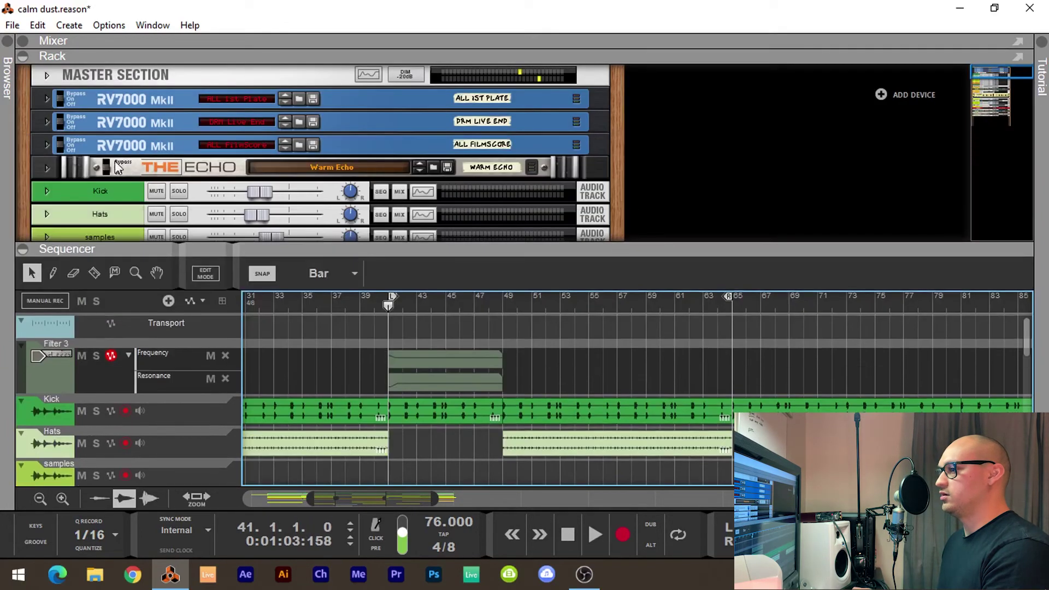
left_click(46, 75)
scroll(62, 119, "down", 2)
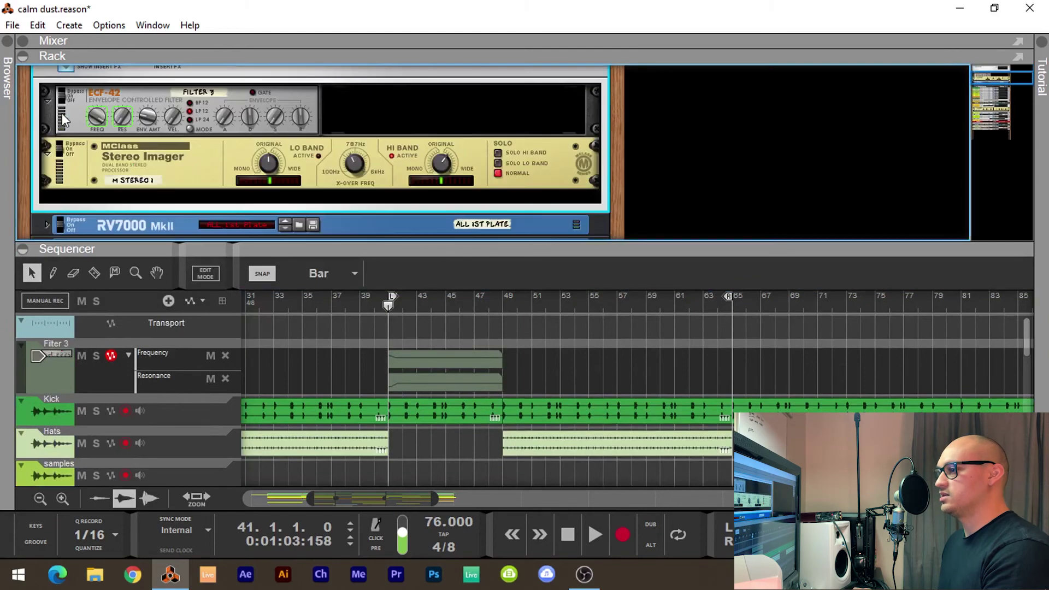
scroll(111, 95, "up", 2)
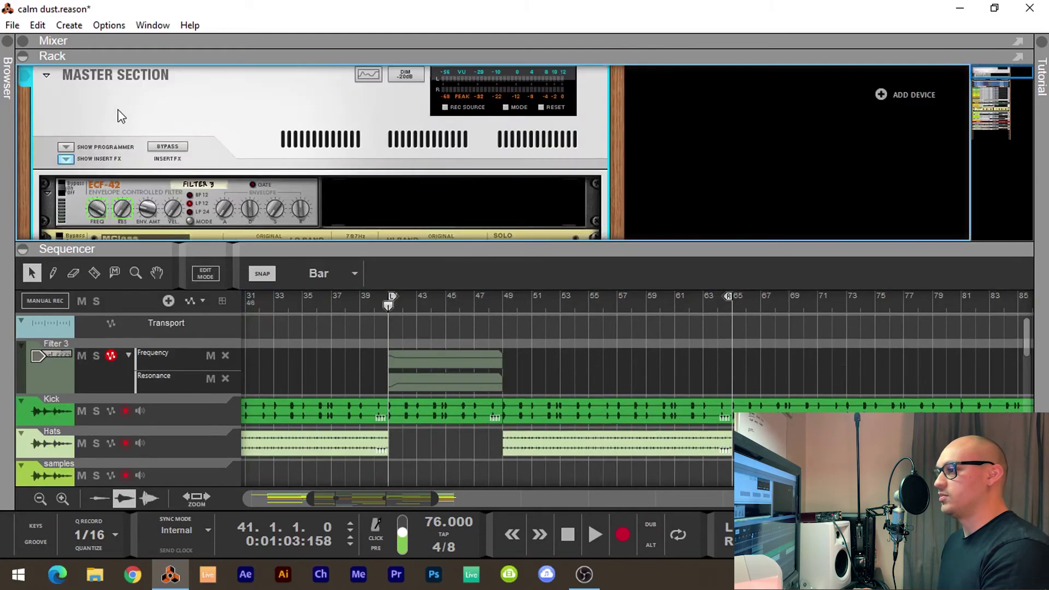
left_click(47, 76)
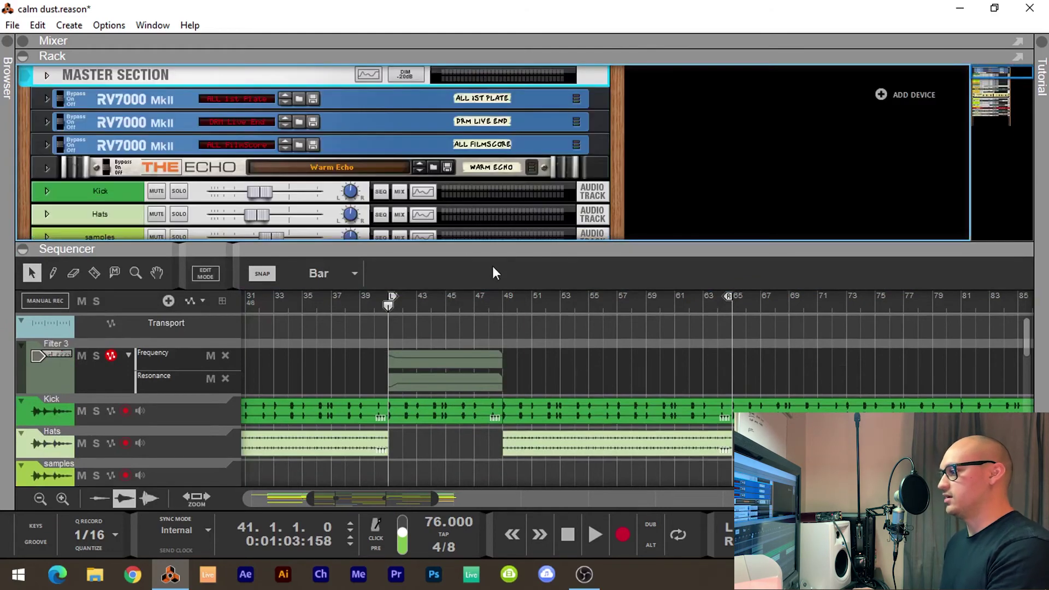
left_click_drag(496, 249, 543, 3)
- View the Filter 3 Frequency automation curve at bar 41, then open the Resonance clip and examine its curve enlarged
double_click(432, 186)
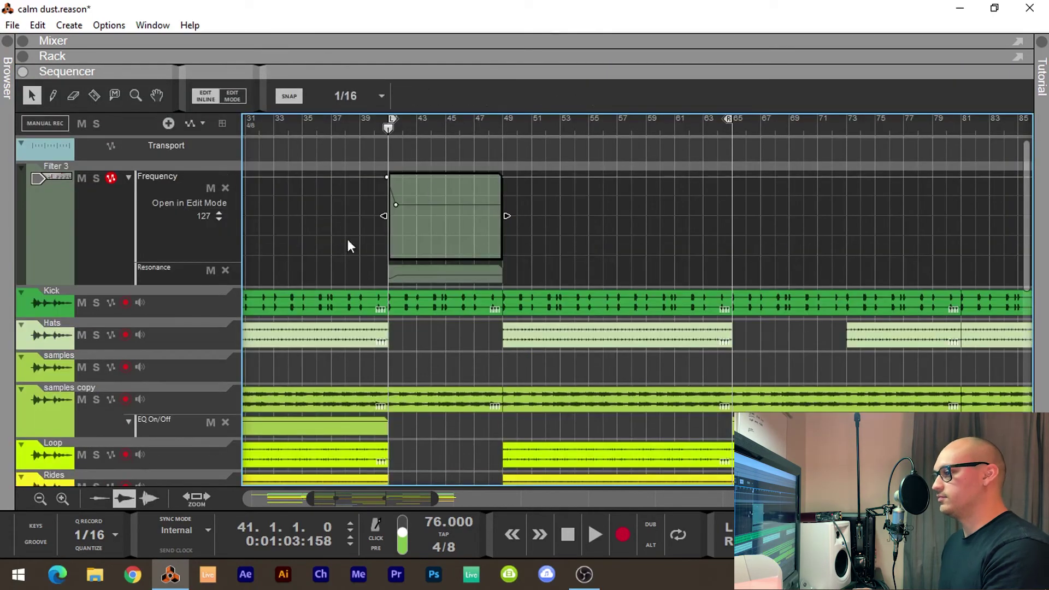
left_click(464, 148)
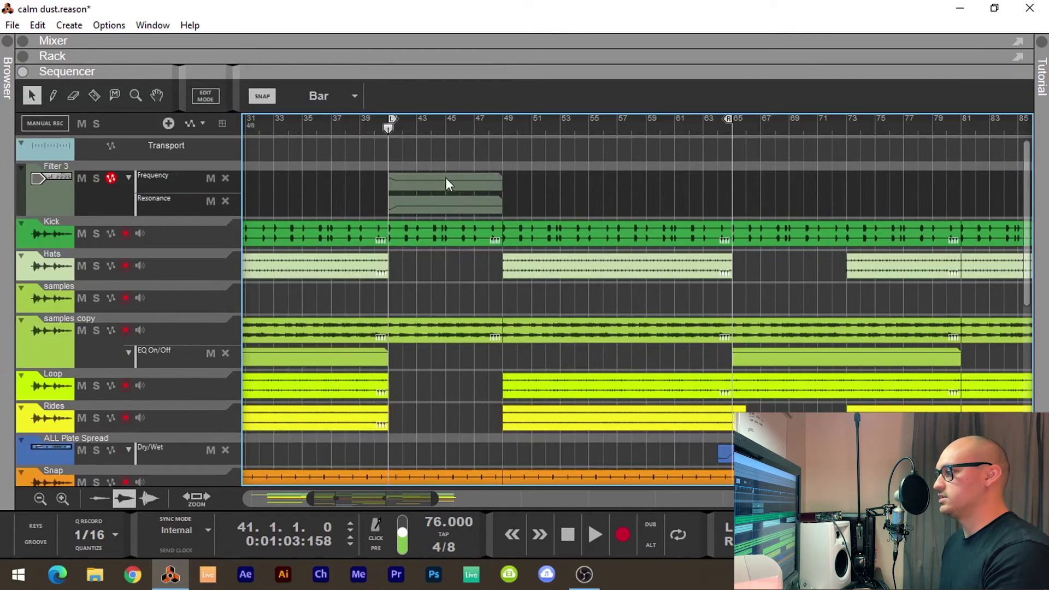
double_click(405, 206)
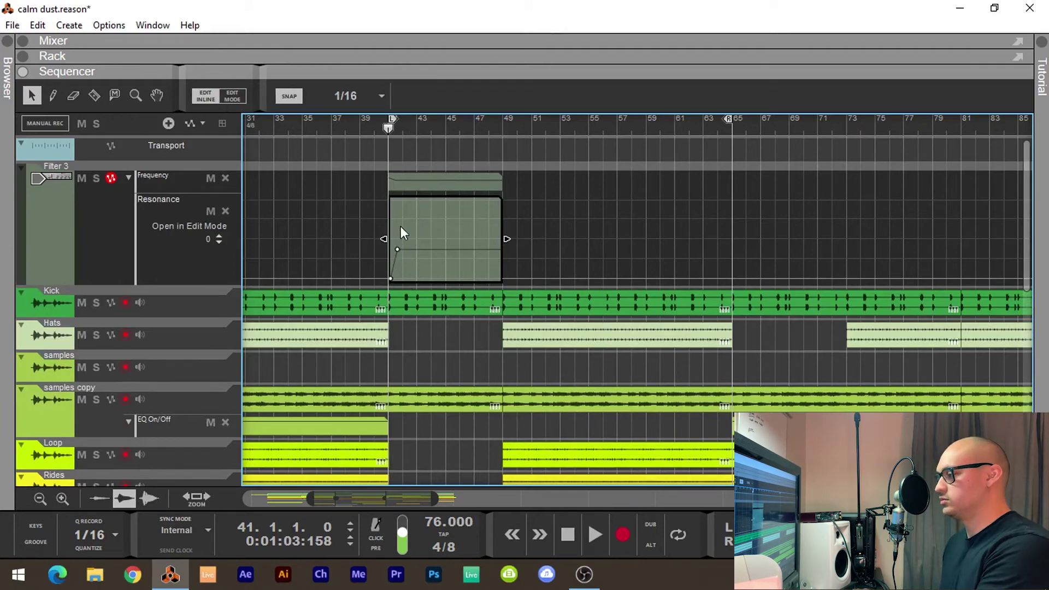
key("h")
key("h")
key("h")
key("h")
key("h")
key("h")
key("h")
key("h")
key("h")
key("h")
key("h")
key("h")
key("h")
key("h")
key("h")
key("h")
key("h")
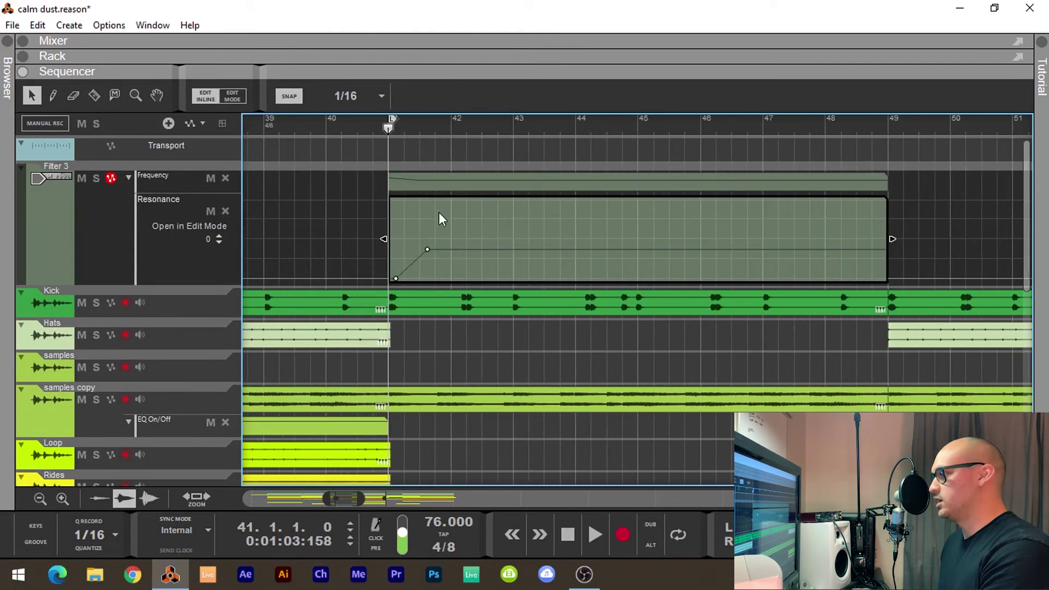
- Play the filtered section from bar 41 with the Resonance automation in view, then close the clip
key("space")
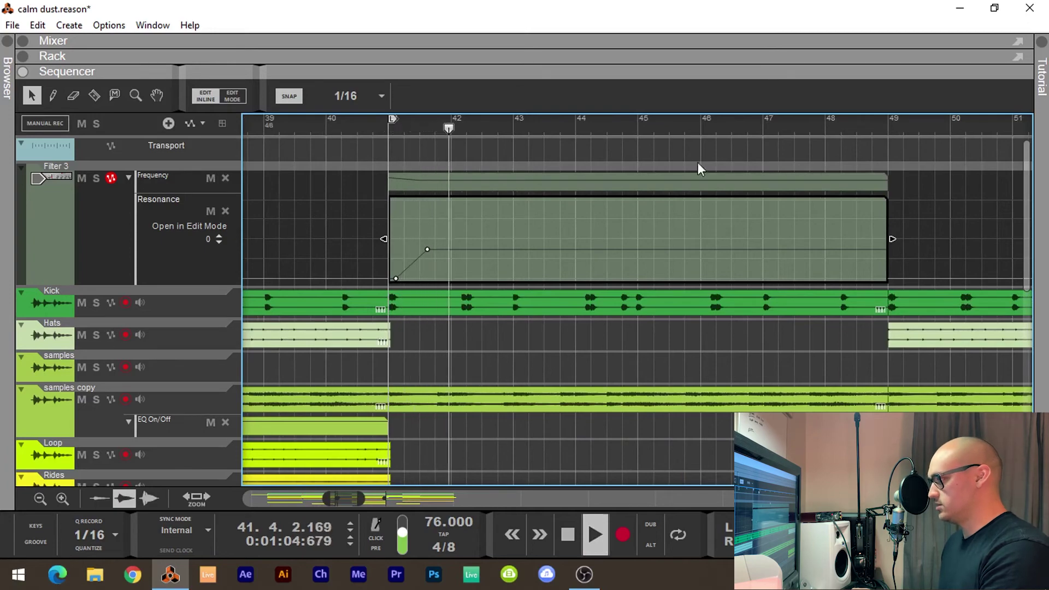
key("g")
key("g")
key("g")
key("g")
key("g")
key("g")
key("g")
key("g")
key("g")
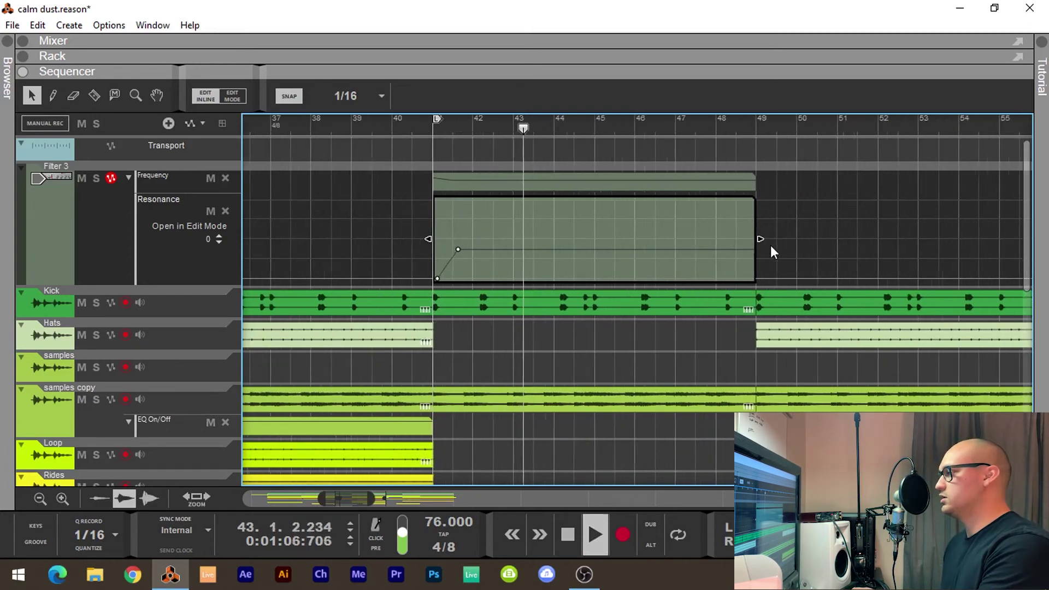
left_click(766, 152)
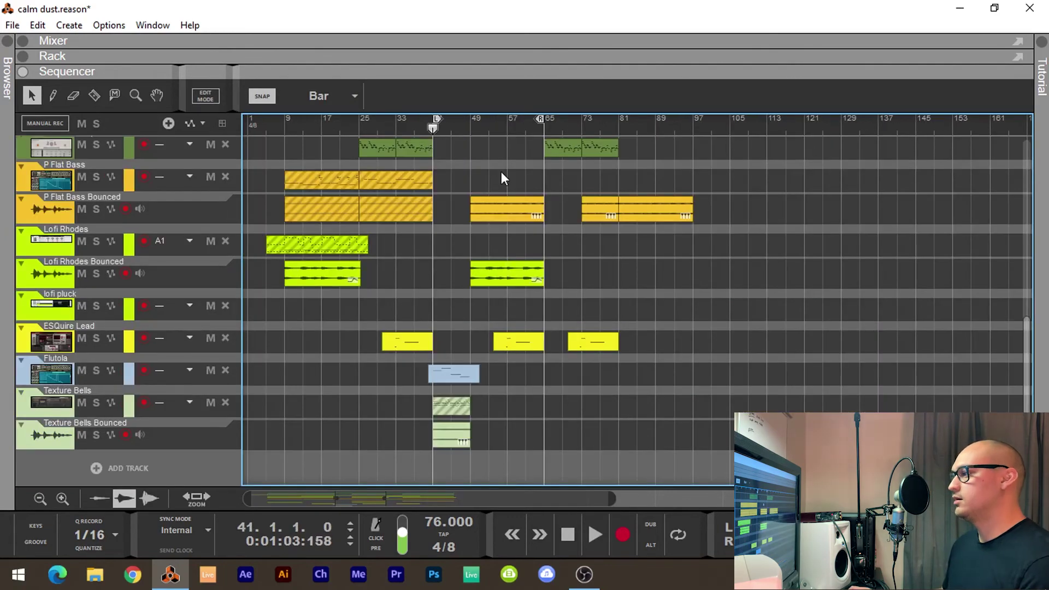
- Return the playhead to the start of the song and play the intro from bar 1
scroll(501, 172, "up", 5)
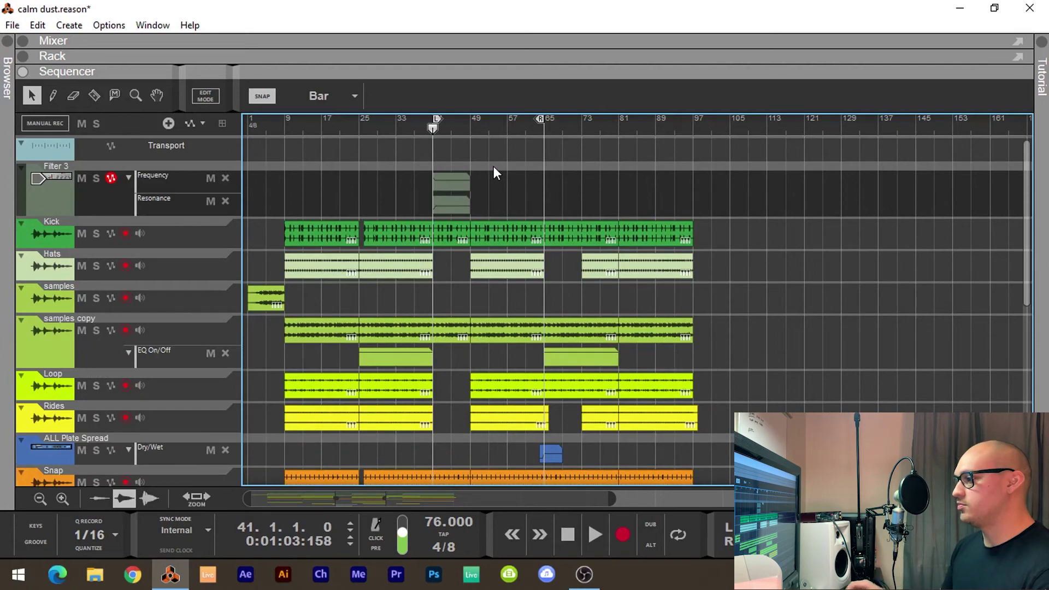
key("Home")
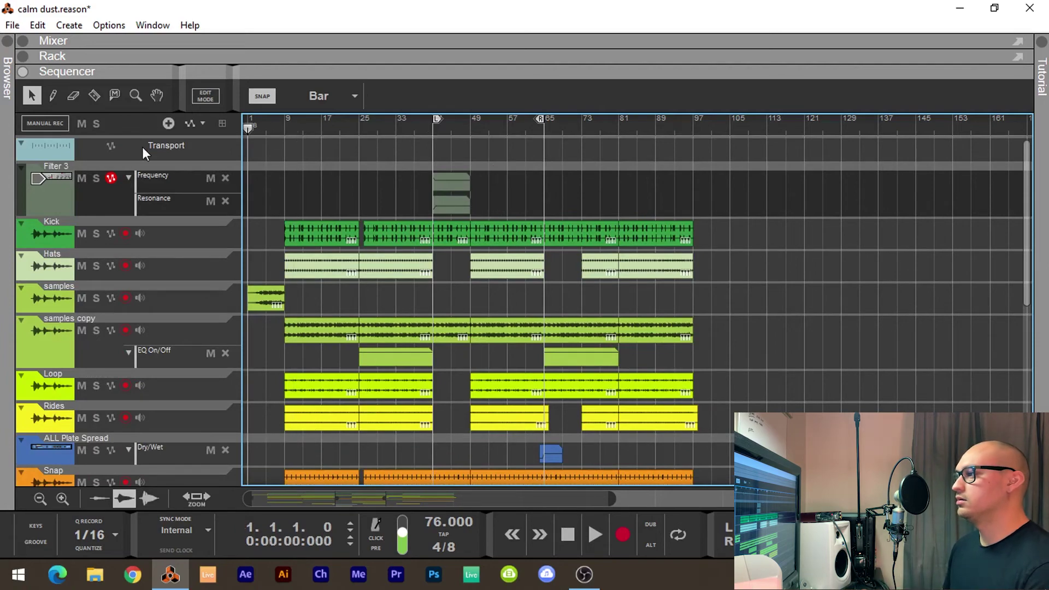
scroll(292, 166, "up", 5)
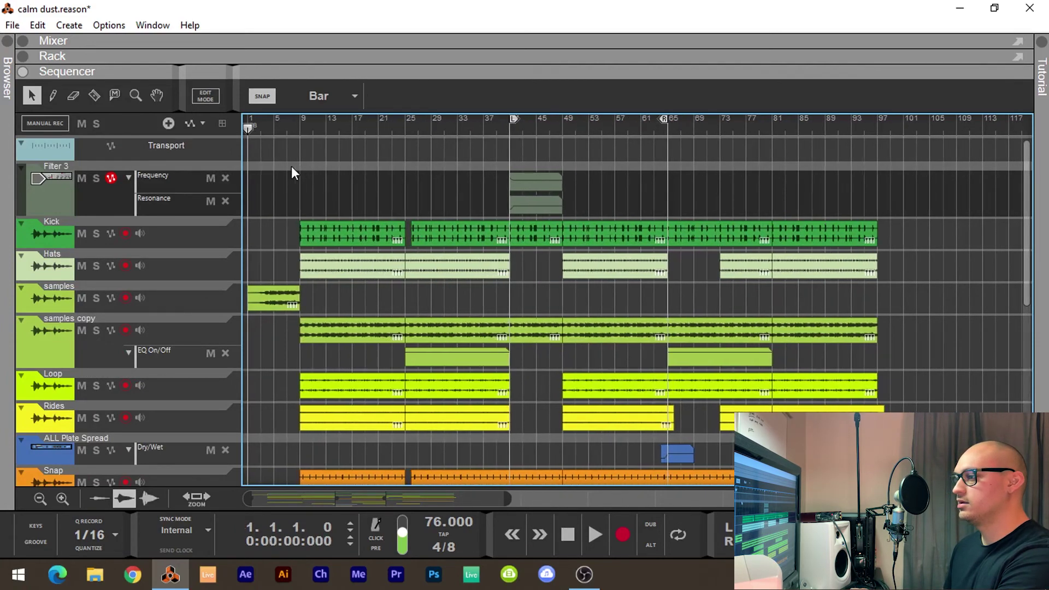
scroll(292, 166, "up", 1)
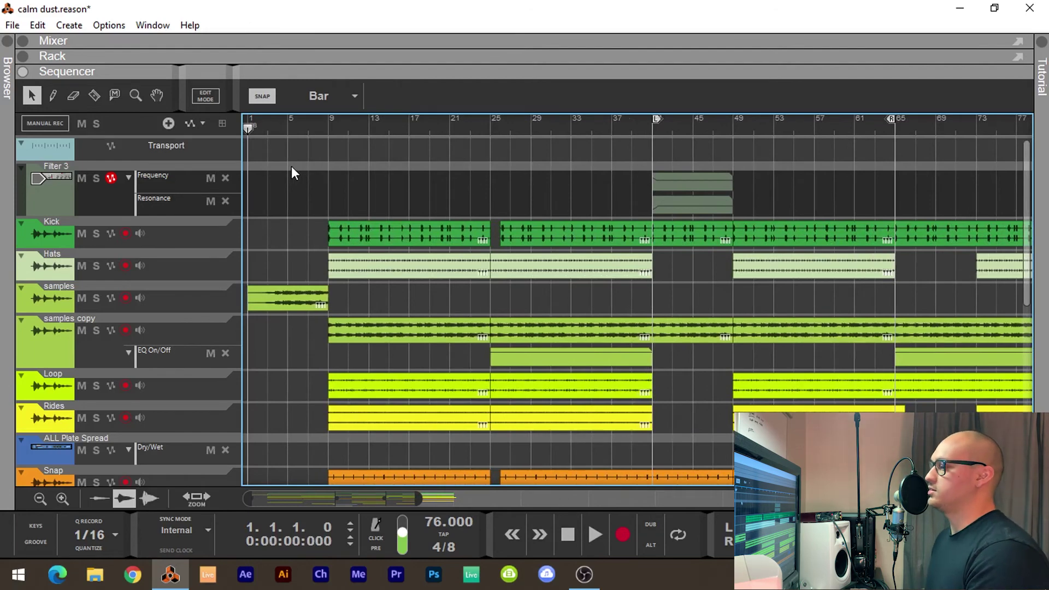
key("space")
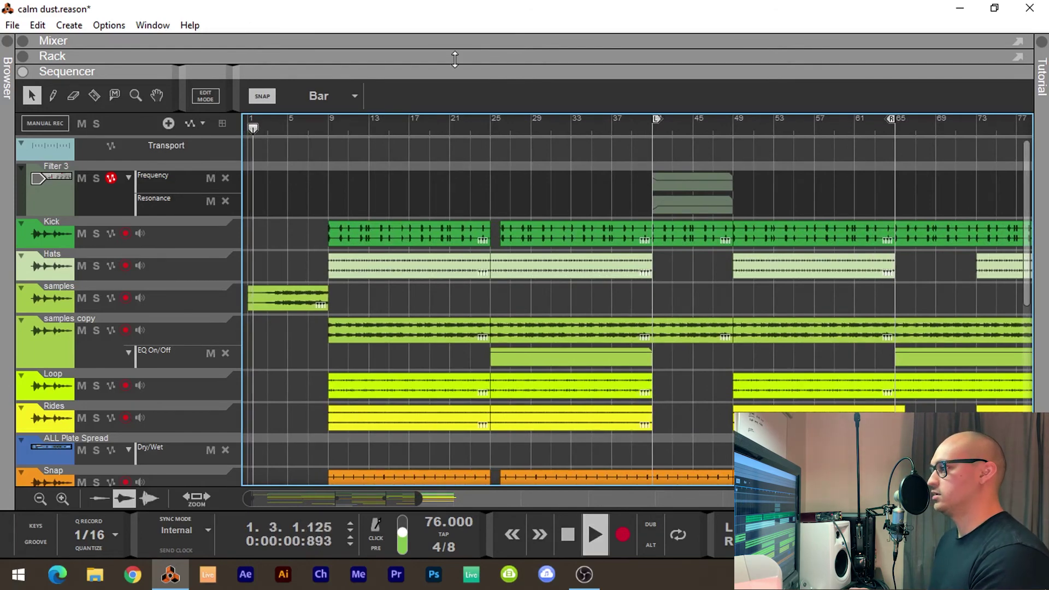
- Show the mixer above the sequencer, select the intro samples clip, examine the channel faders and stop playback
left_click_drag(455, 49, 455, 102)
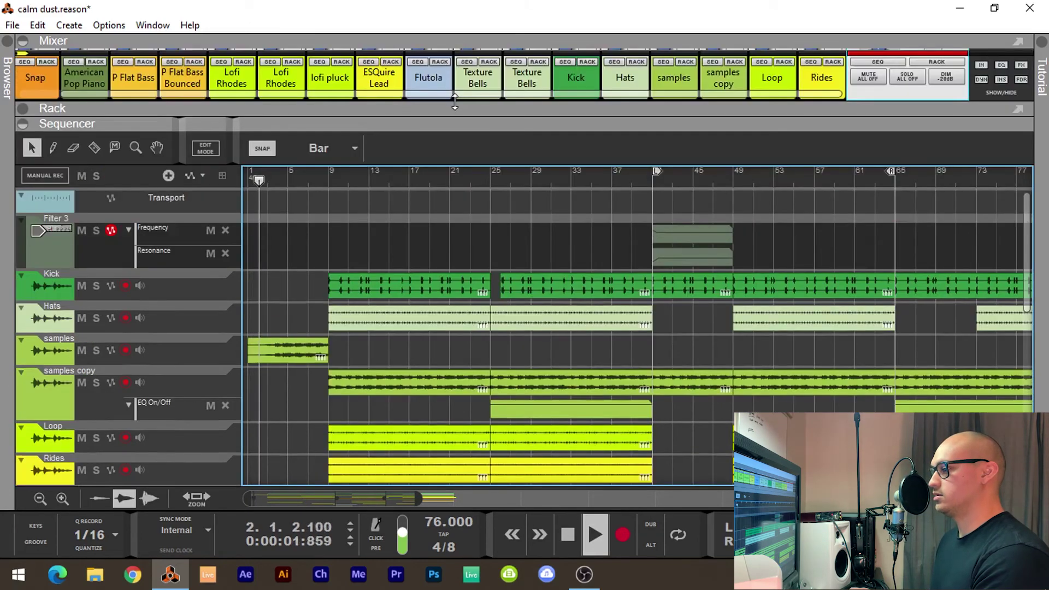
left_click(287, 342)
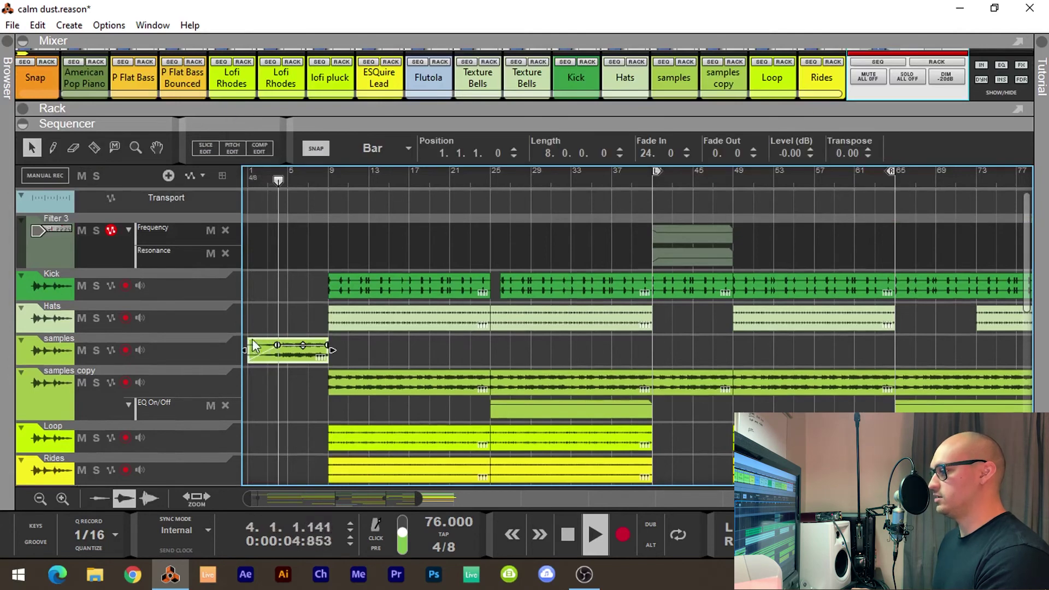
left_click_drag(425, 108, 425, 269)
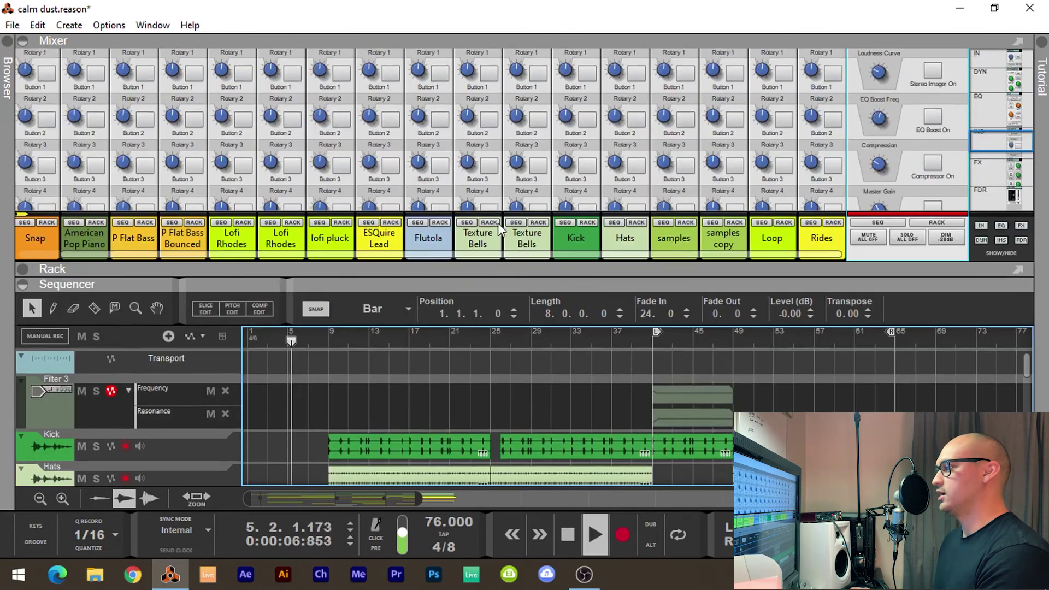
scroll(700, 195, "down", 5)
scroll(700, 196, "down", 3)
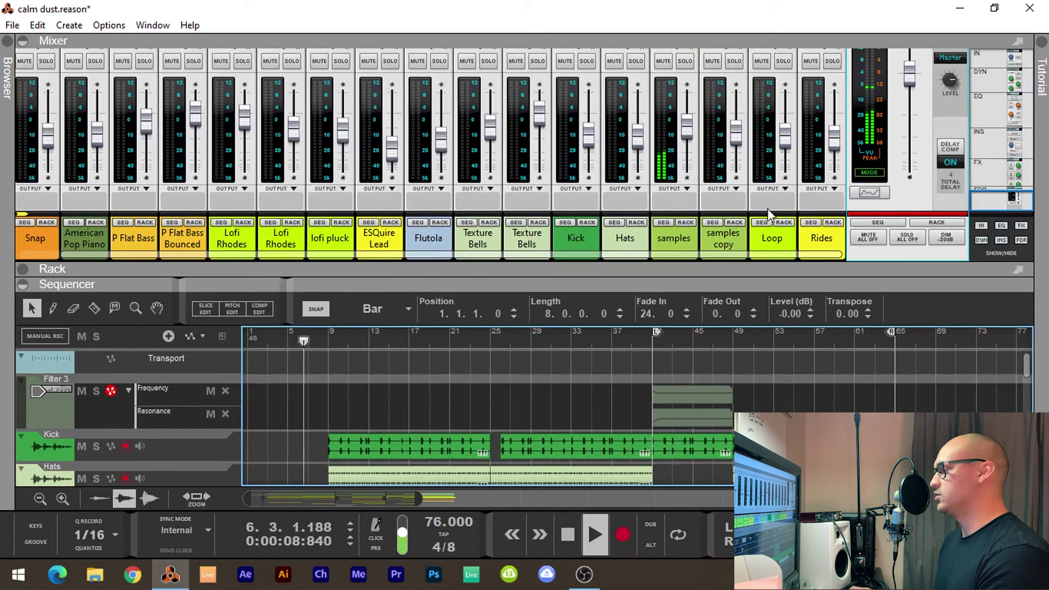
scroll(694, 126, "up", 3)
key("space")
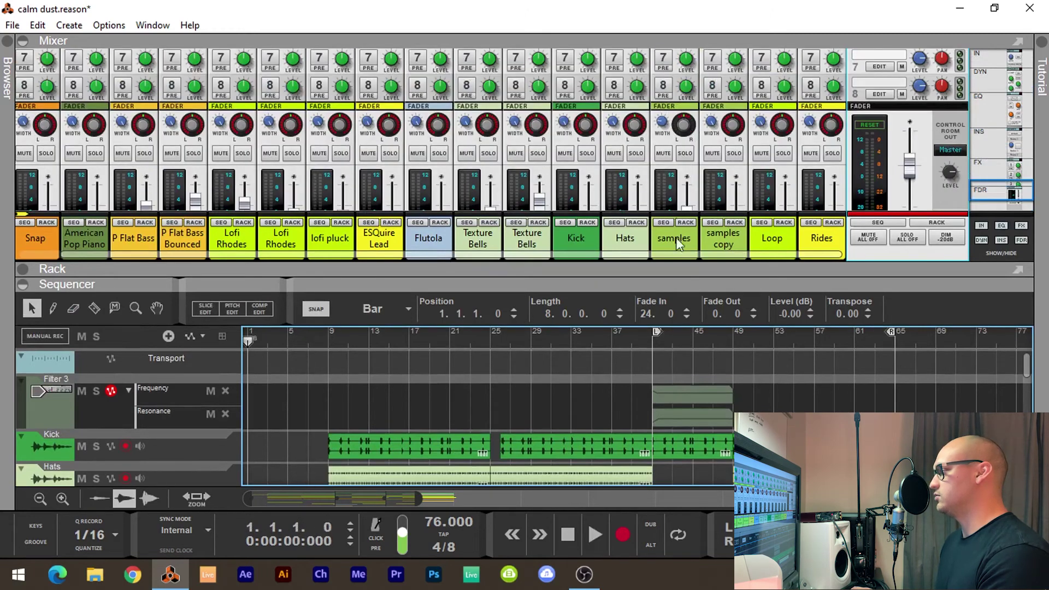
- Deselect the intro samples clip, move the playhead to bar 6 and play the transition out of the intro
scroll(300, 391, "down", 3)
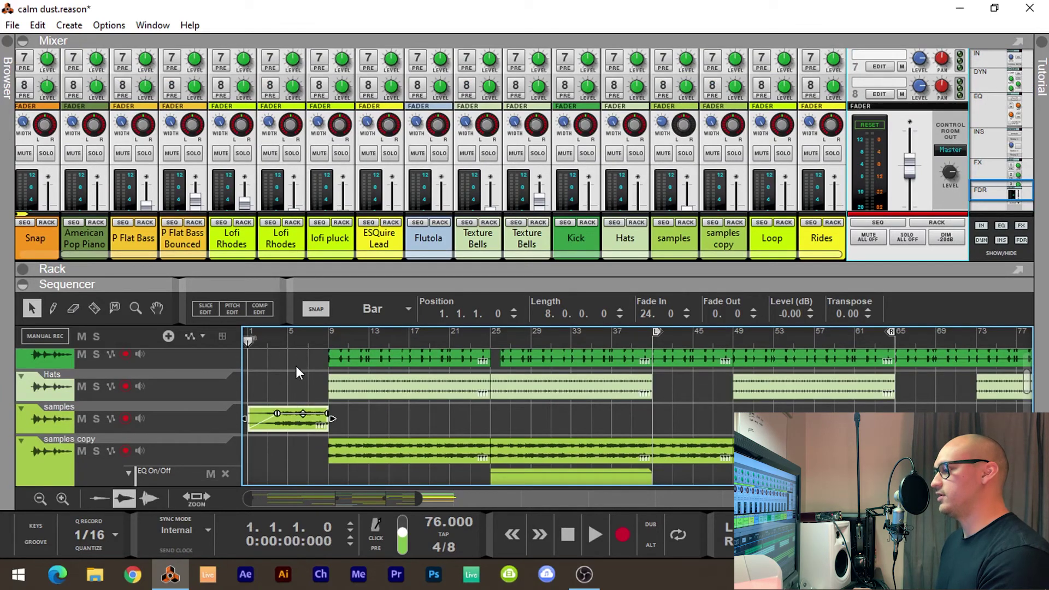
left_click(296, 368)
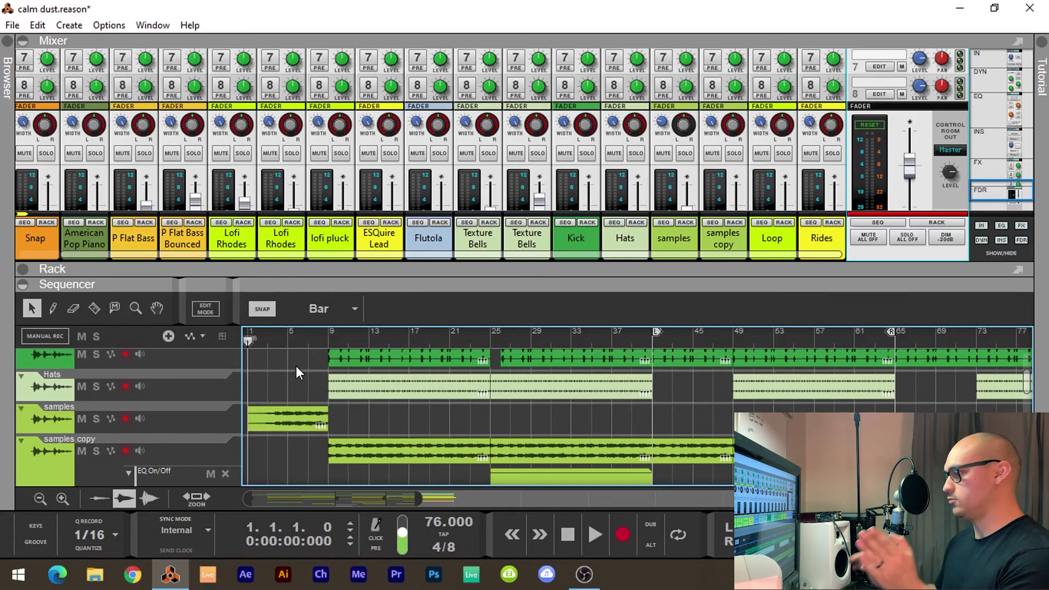
left_click(298, 341)
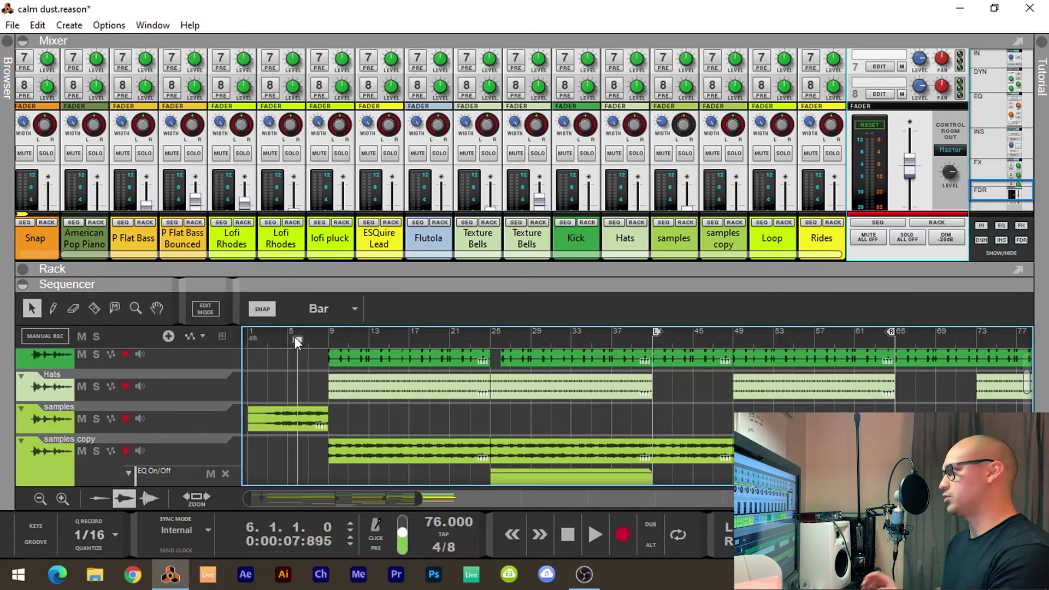
key("space")
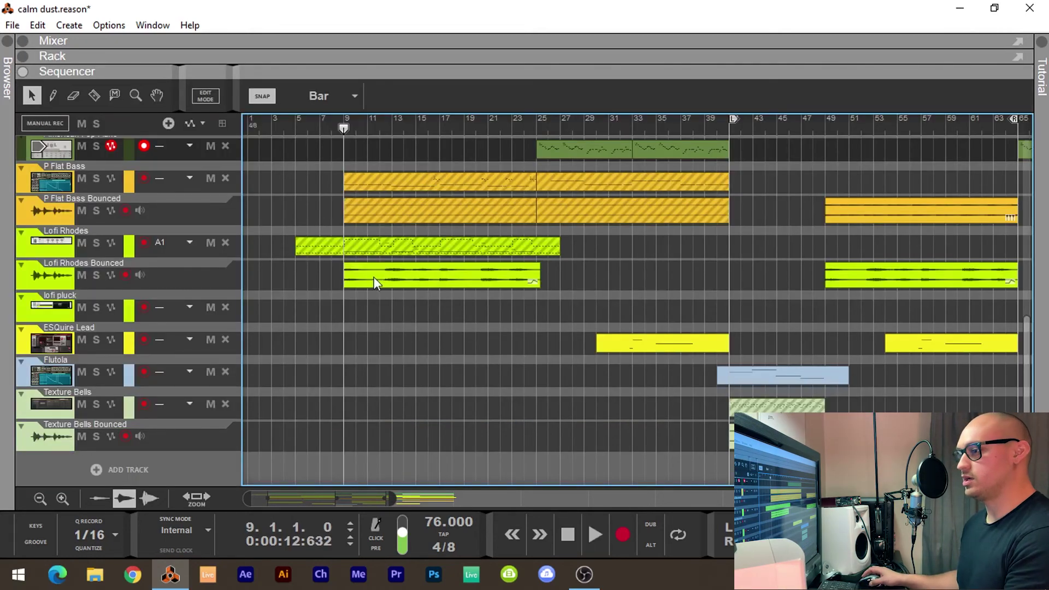
- Play from bar 9, solo the Lofi Rhodes Bounced track, replay it from bar 9 and bar 13, and stop playback
key("space")
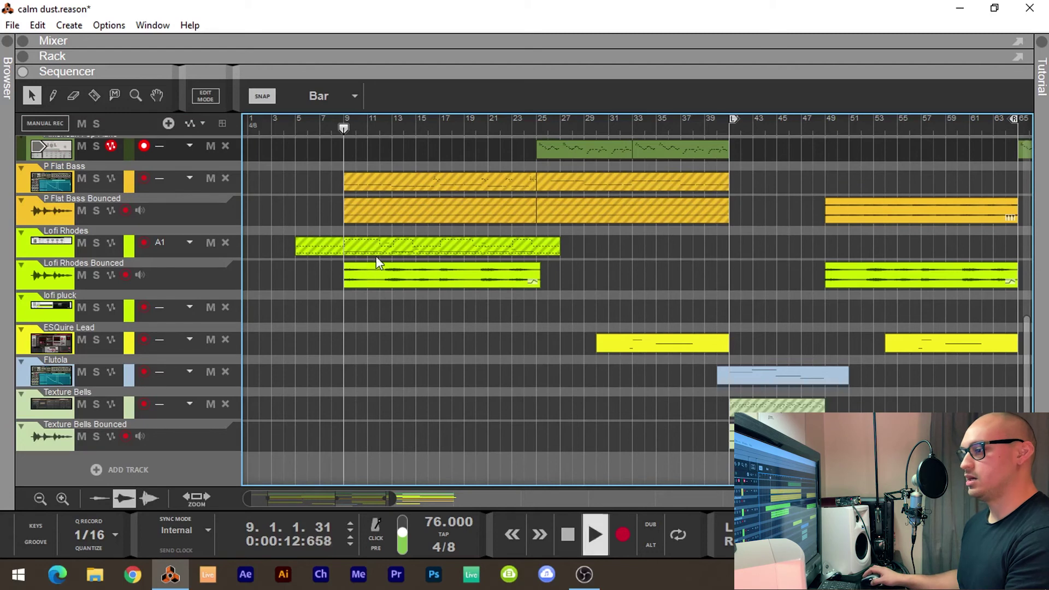
left_click(96, 276)
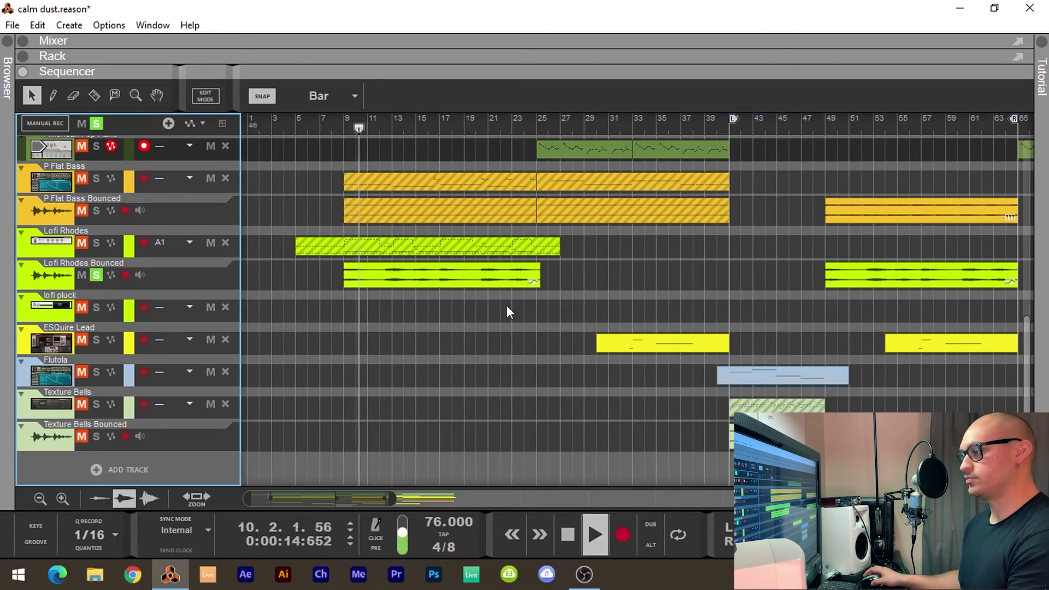
left_click(344, 129)
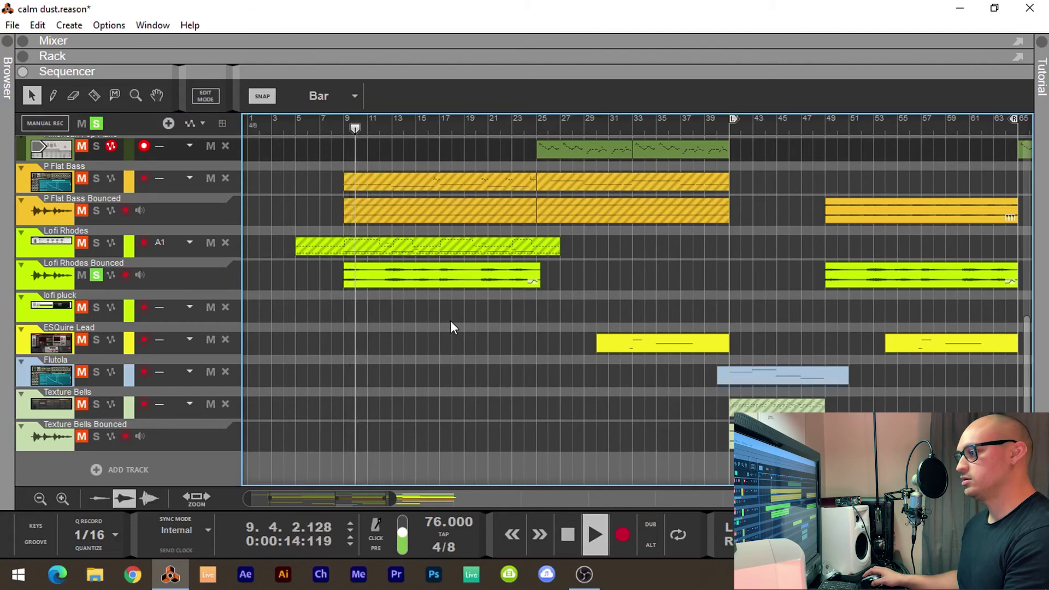
left_click(391, 129)
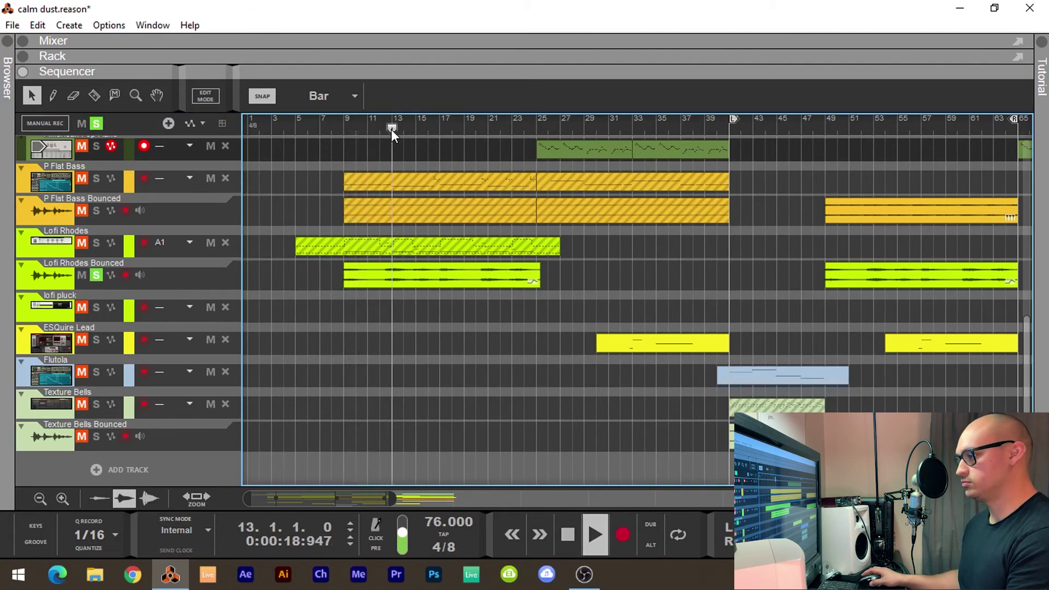
key("space")
- Open the Lofi Rhodes clip, unmute it to view its notes and pitch bend automation, and close the note editor
double_click(426, 252)
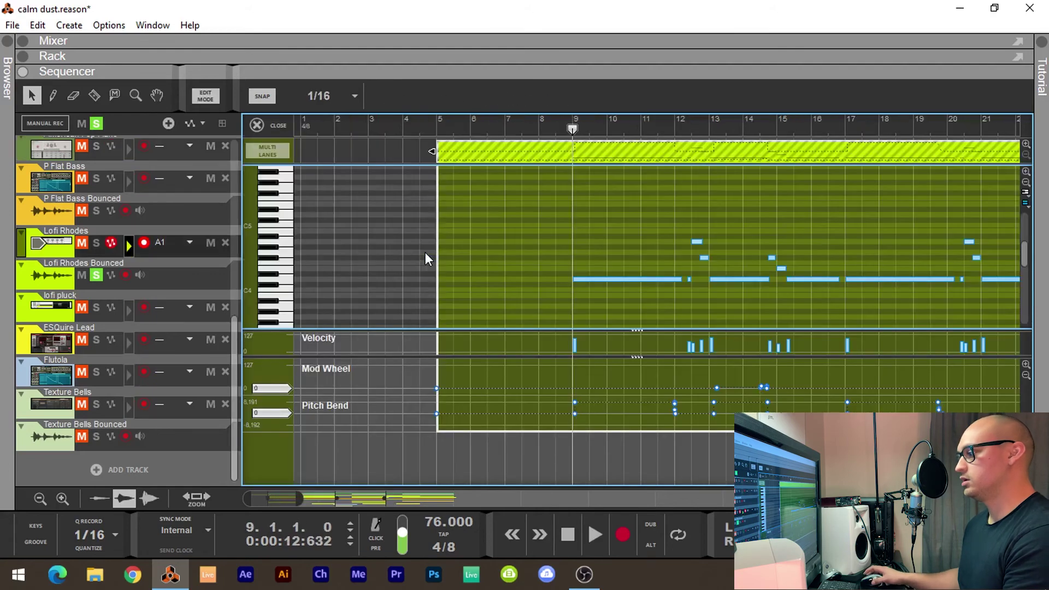
left_click(657, 156)
scroll(731, 207, "down", 2)
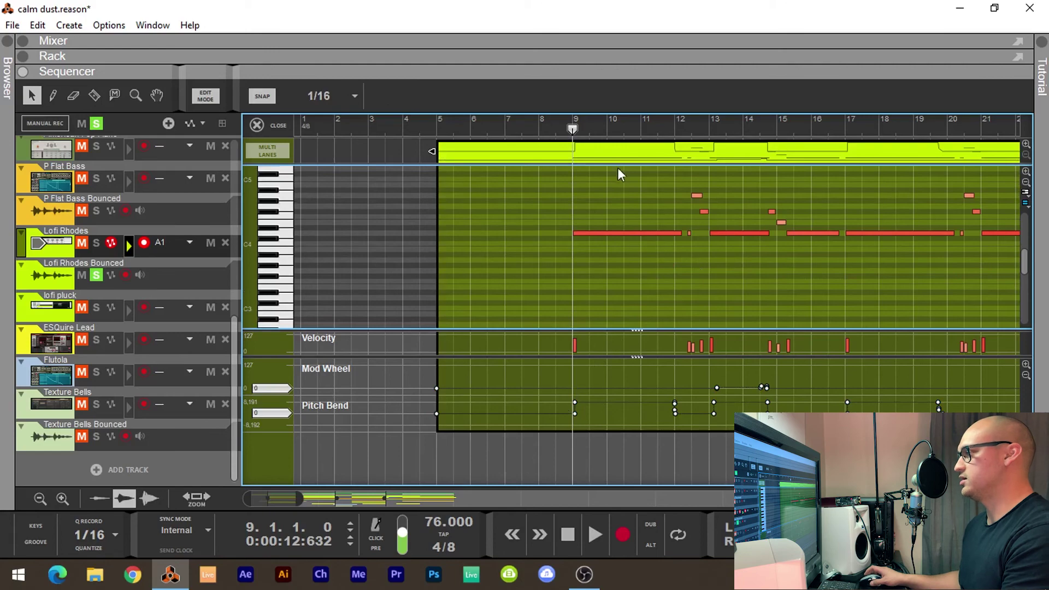
left_click(256, 125)
left_click(512, 321)
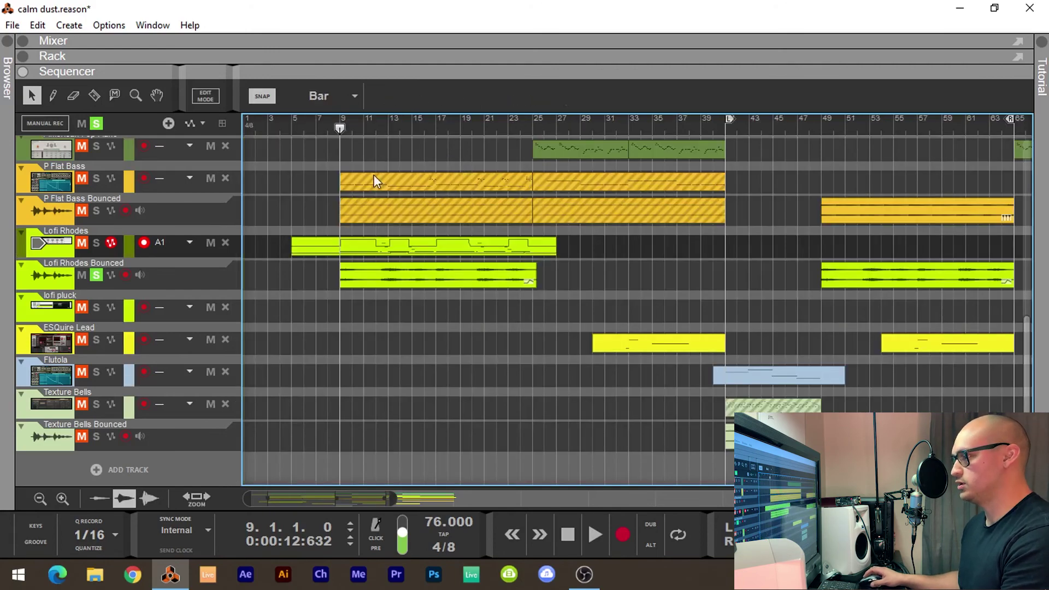
key("h")
key("h")
key("h")
key("h")
key("h")
key("h")
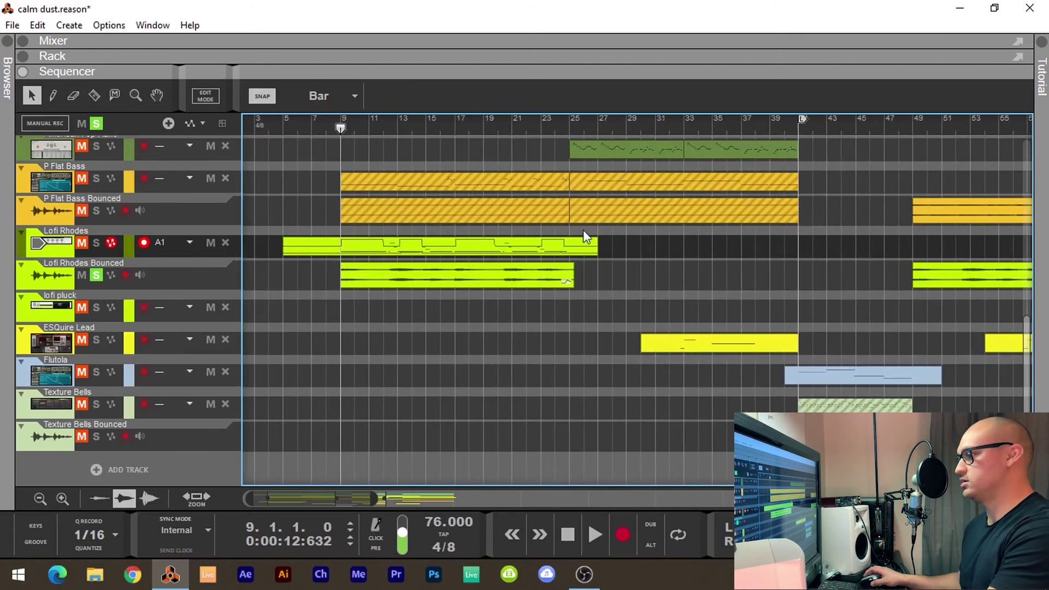